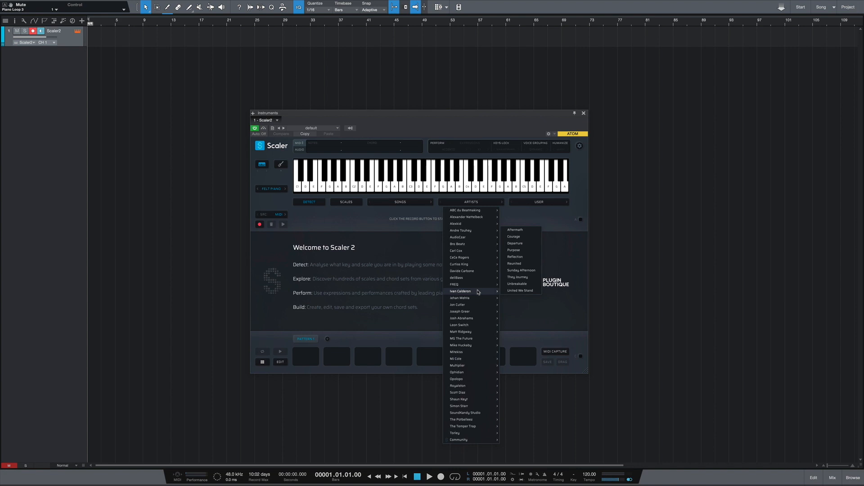
- Load the Aftermath artist chord set in Scaler and audition its chords
{"action": "left_click", "coordinate": [515, 230]}
{"action": "left_click", "coordinate": [580, 219]}
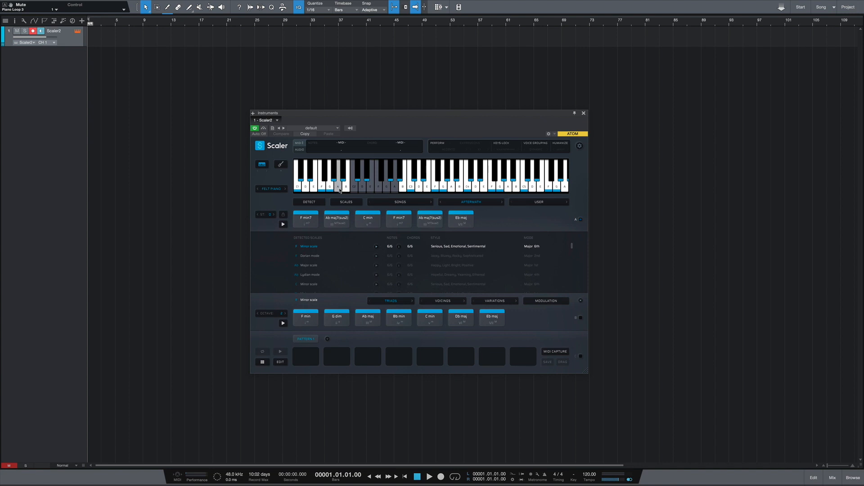
{"action": "left_click", "coordinate": [431, 218]}
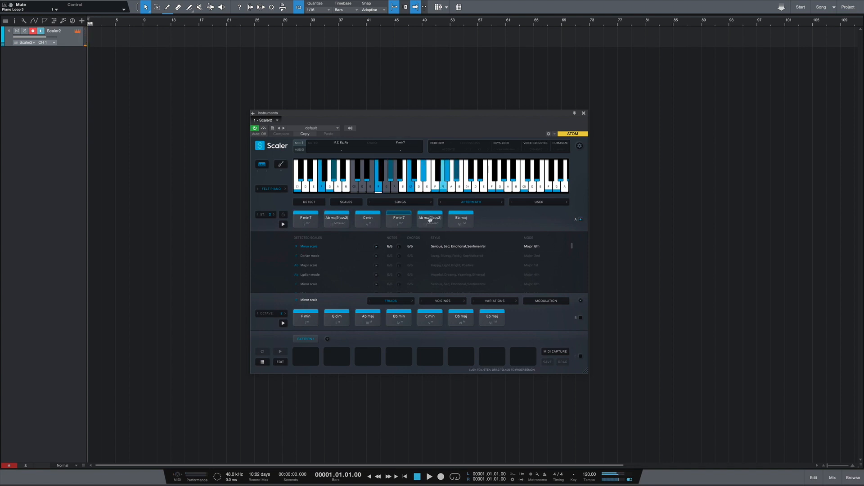
- Load the Purpose artist chord set and audition its chords
{"action": "left_click", "coordinate": [478, 202]}
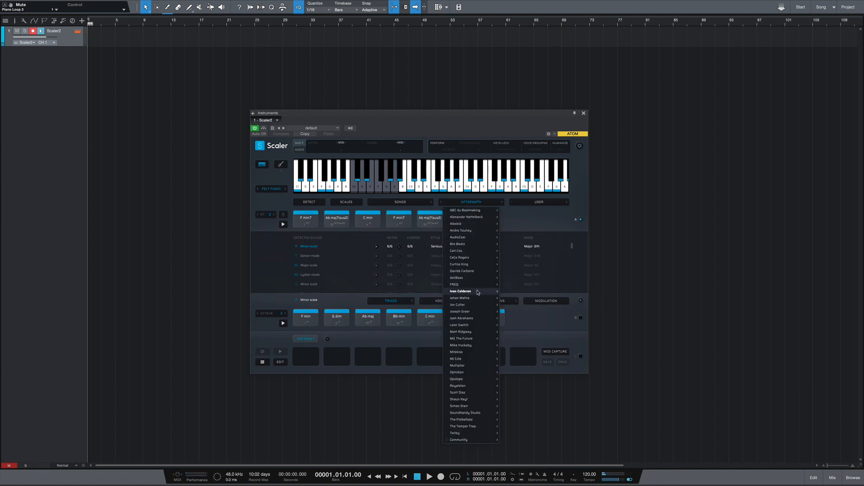
{"action": "mouse_move", "coordinate": [493, 294]}
{"action": "left_click", "coordinate": [515, 311]}
{"action": "left_click", "coordinate": [341, 211]}
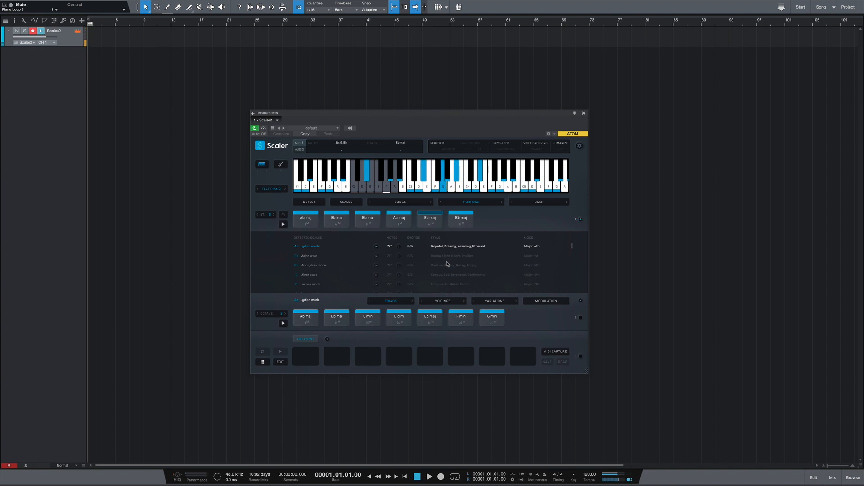
- Switch to the Departure artist chord set to audition its chords
{"action": "left_click", "coordinate": [492, 202]}
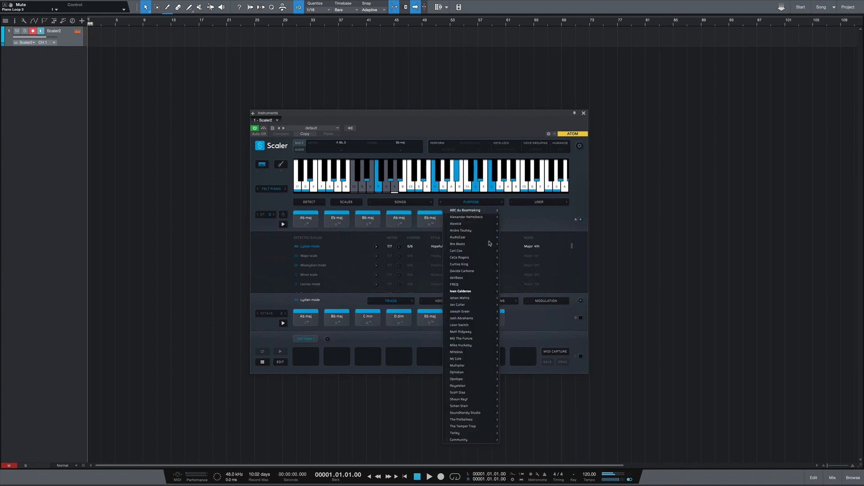
{"action": "mouse_move", "coordinate": [482, 295]}
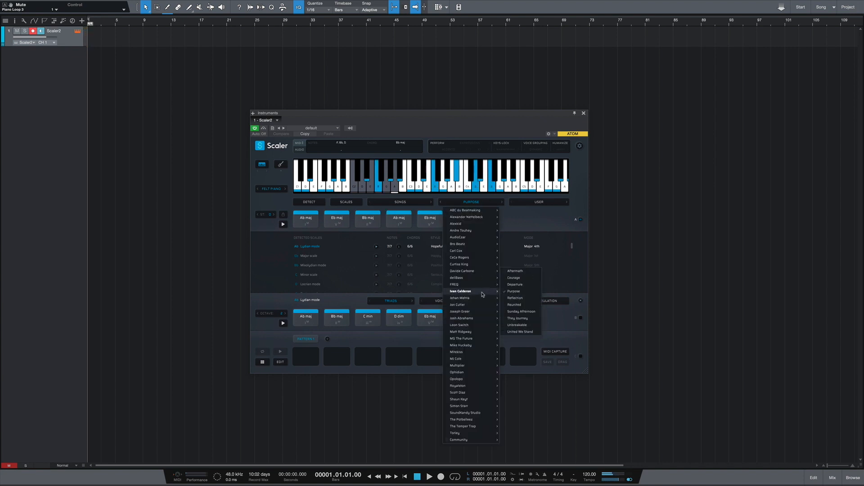
{"action": "left_click", "coordinate": [518, 285]}
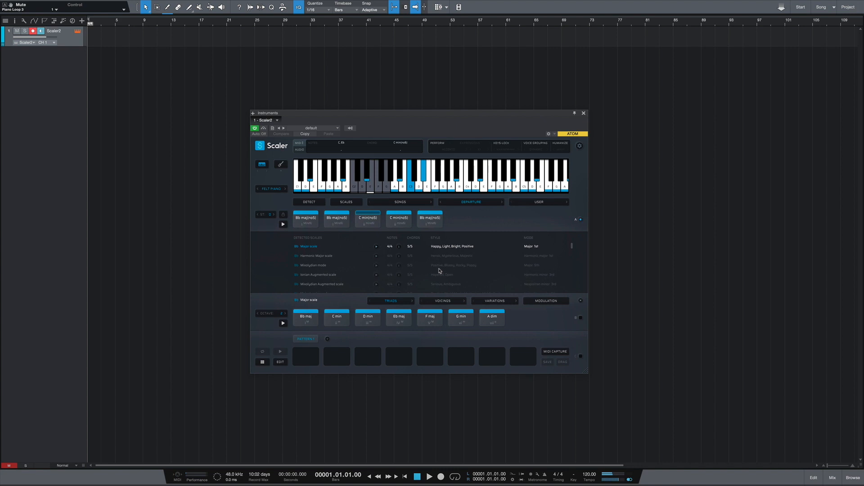
- Load the Unbreakable artist chord set and export all its chords as a clip at the start of the Scaler2 track
{"action": "left_click", "coordinate": [478, 203]}
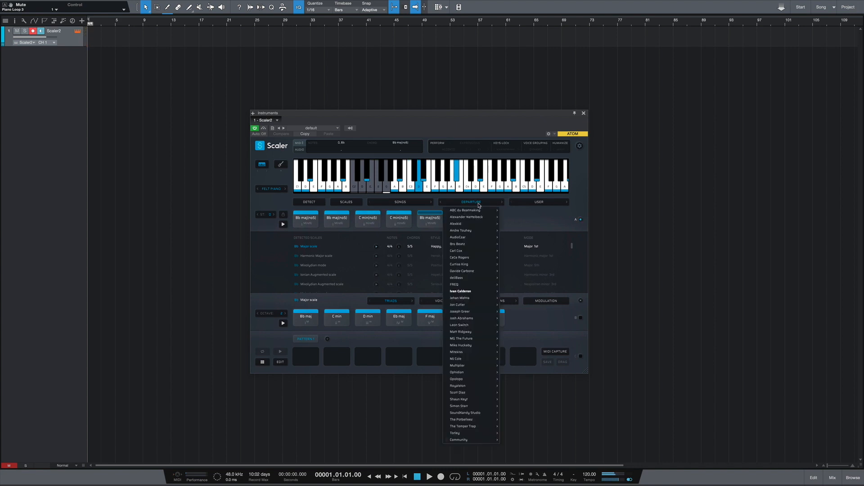
{"action": "mouse_move", "coordinate": [477, 292]}
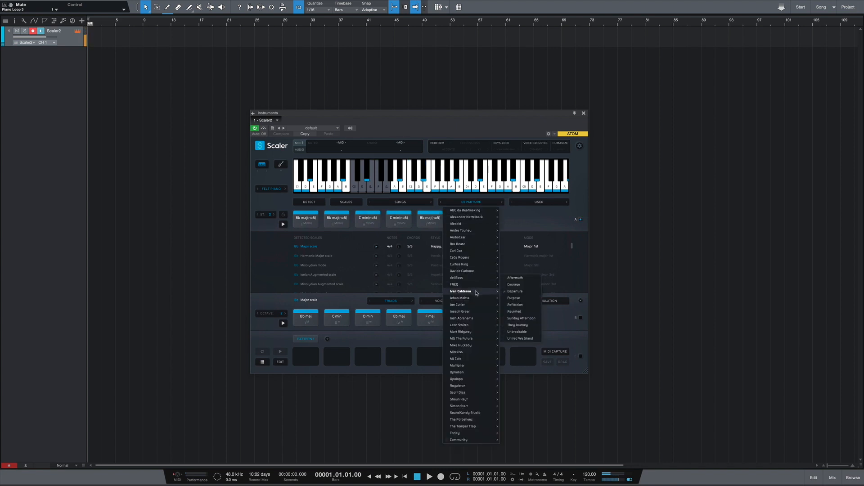
{"action": "left_click", "coordinate": [518, 331]}
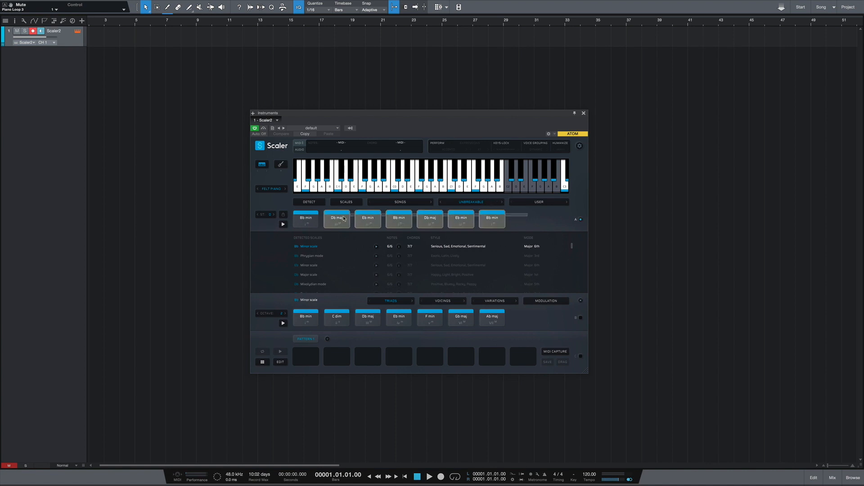
{"action": "left_click_drag", "start_coordinate": [279, 222], "coordinate": [106, 35]}
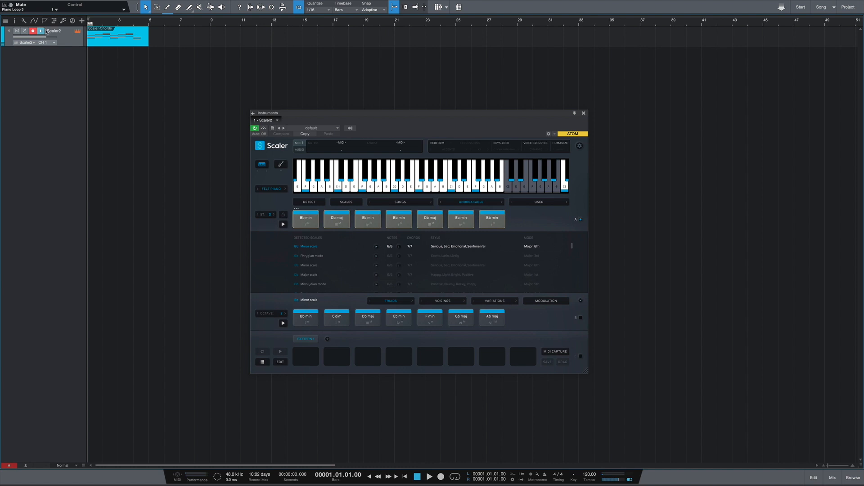
- Inspect the exported chord clip on the Scaler2 track and browse the list of artist chord sets again
{"action": "double_click", "coordinate": [127, 41]}
{"action": "left_click", "coordinate": [584, 113]}
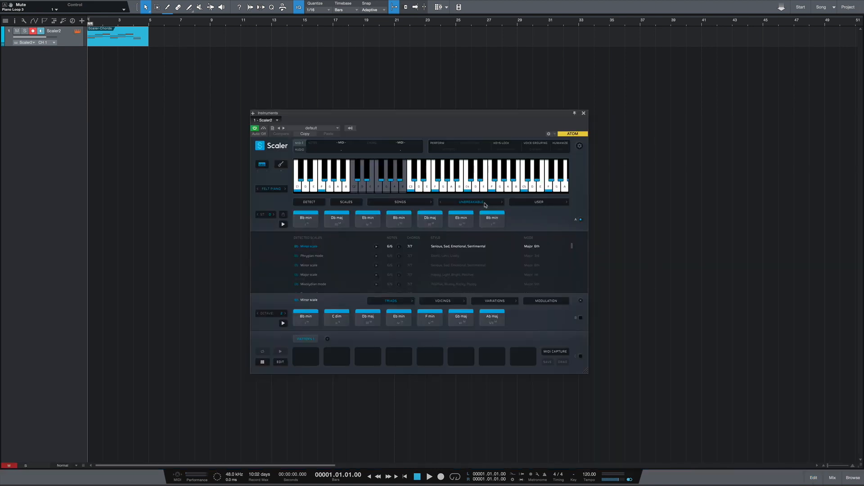
{"action": "left_click", "coordinate": [484, 202]}
{"action": "mouse_move", "coordinate": [459, 295]}
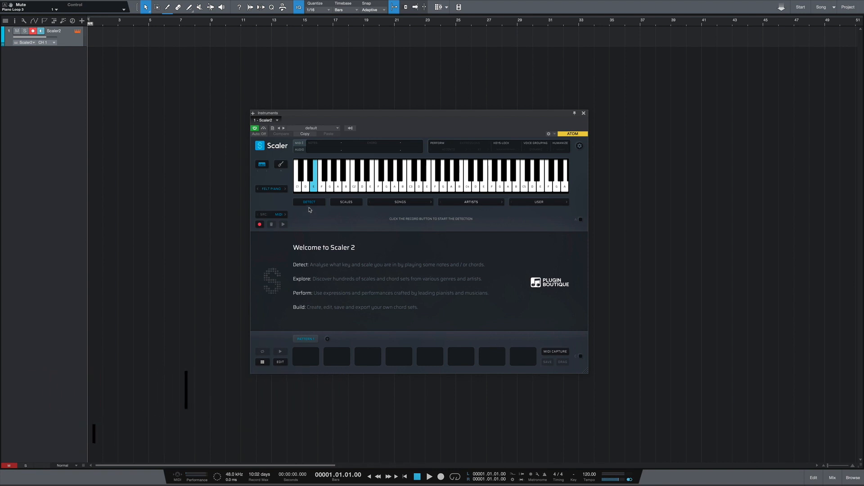
- Move the Scaler window slightly higher and look at the source options for chord detection
{"action": "left_click", "coordinate": [303, 192]}
{"action": "left_click_drag", "start_coordinate": [428, 114], "coordinate": [419, 97]}
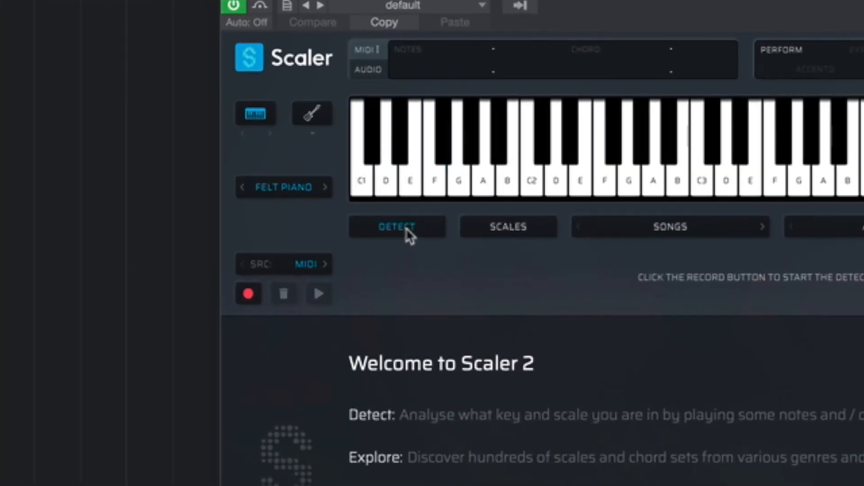
{"action": "left_click", "coordinate": [308, 271]}
{"action": "left_click", "coordinate": [303, 310]}
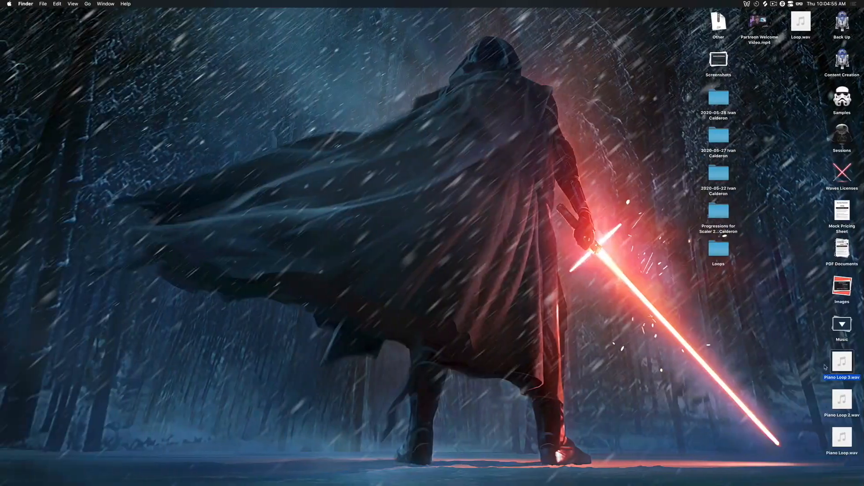
- Run chord detection on Piano Loop 3.wav from the desktop, accepting replacement of the current detection, and close the Scaler window
{"action": "left_click", "coordinate": [838, 361]}
{"action": "left_click_drag", "start_coordinate": [838, 361], "coordinate": [342, 230]}
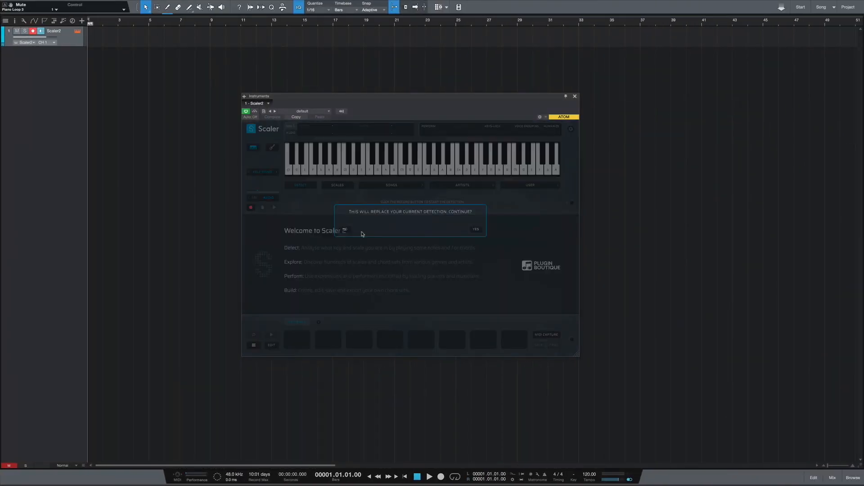
{"action": "left_click", "coordinate": [476, 230]}
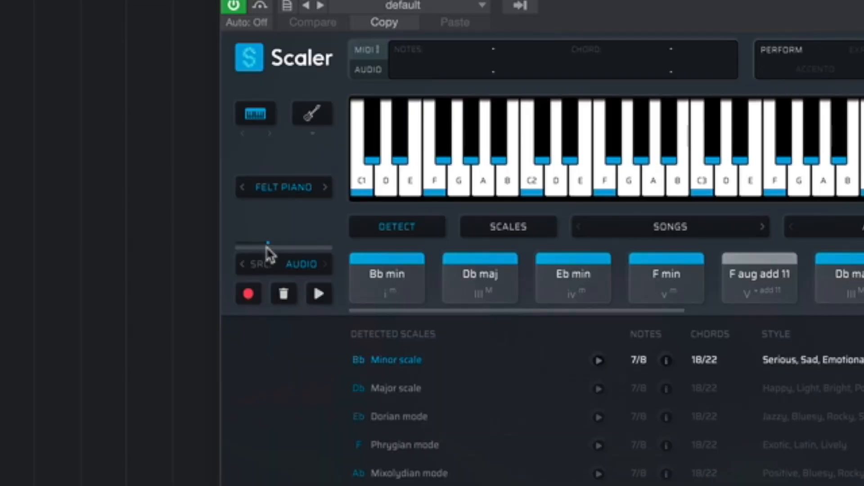
{"action": "left_click_drag", "start_coordinate": [271, 249], "coordinate": [225, 243]}
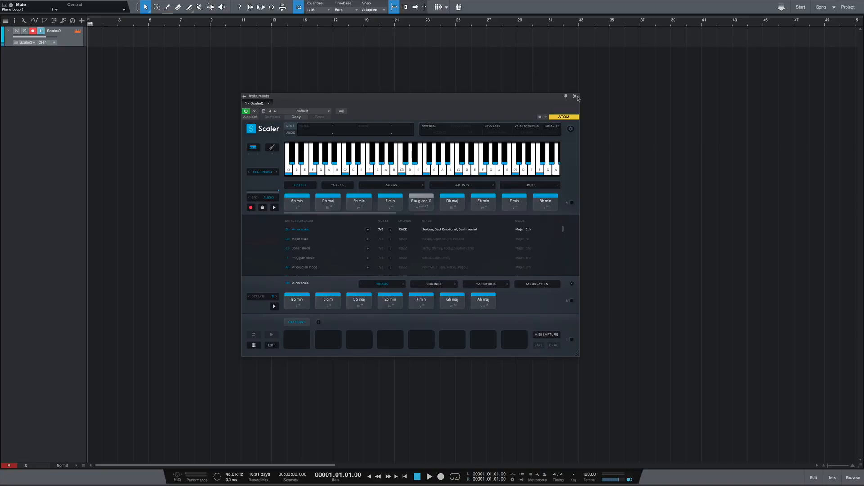
{"action": "left_click", "coordinate": [574, 96]}
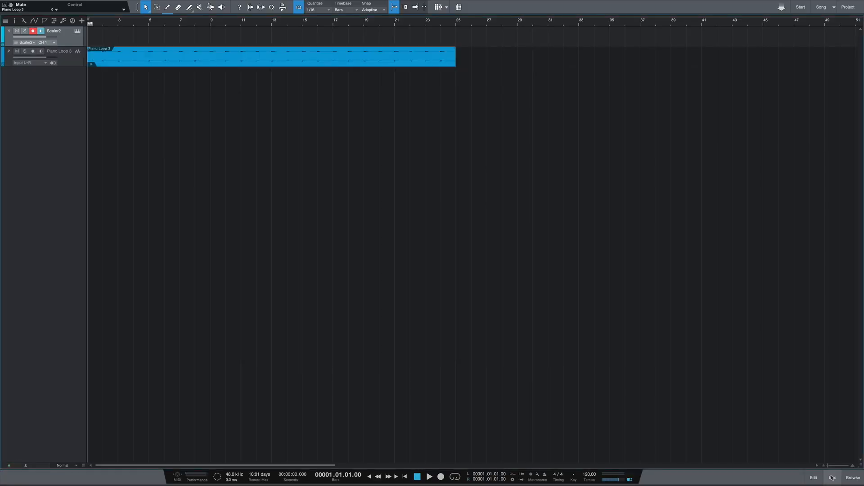
- Show the mixer and insert Plugin Boutique's ScalerAudio 2 effect on the Piano Loop 3 track
{"action": "left_click", "coordinate": [832, 478]}
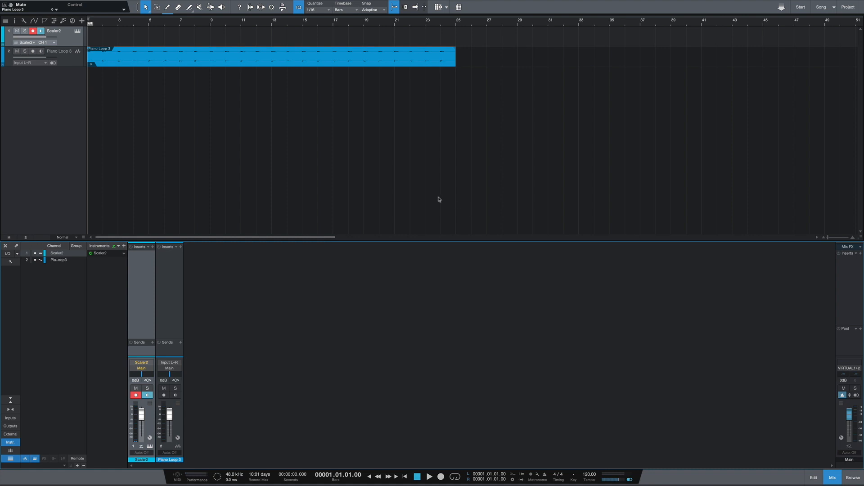
{"action": "left_click", "coordinate": [75, 62]}
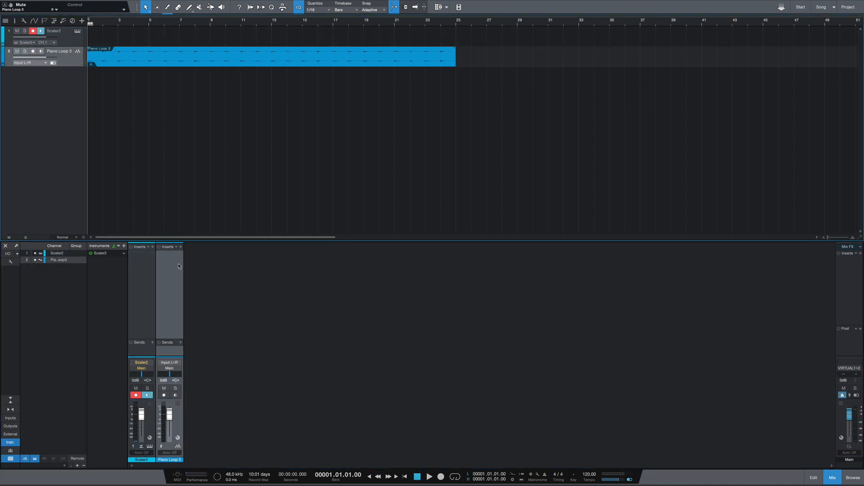
{"action": "left_click", "coordinate": [180, 247]}
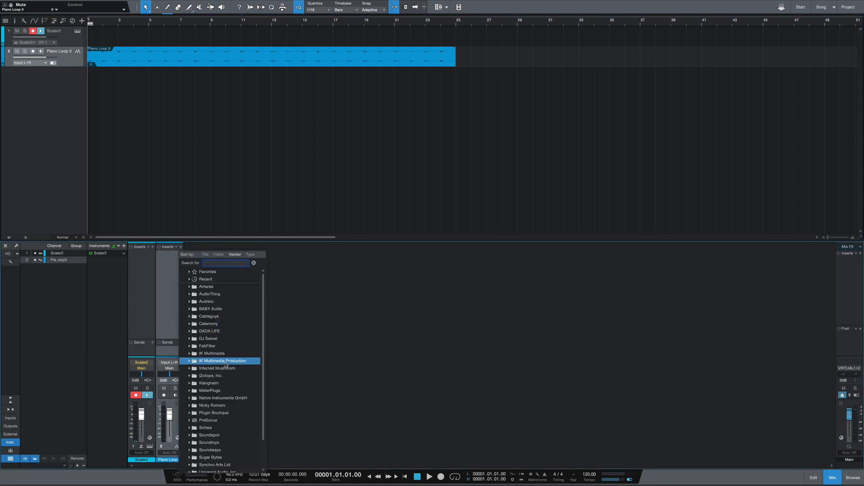
{"action": "scroll", "coordinate": [218, 358], "scroll_direction": "down", "scroll_amount": 2}
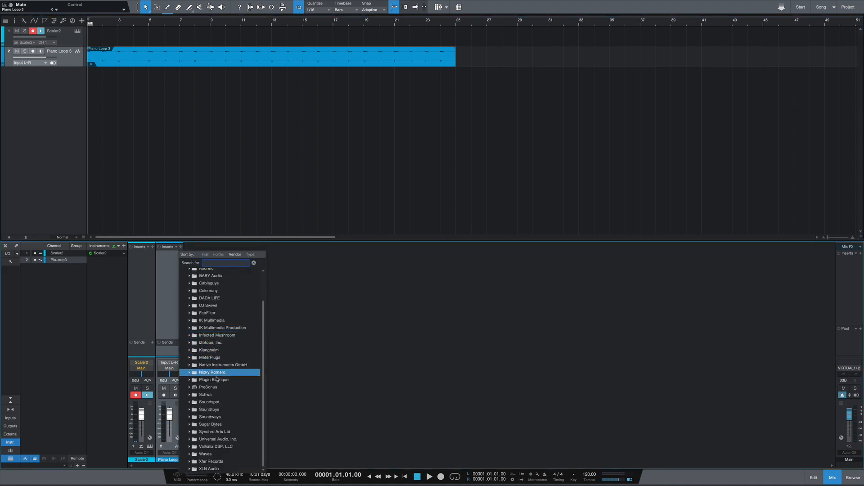
{"action": "left_click", "coordinate": [192, 380]}
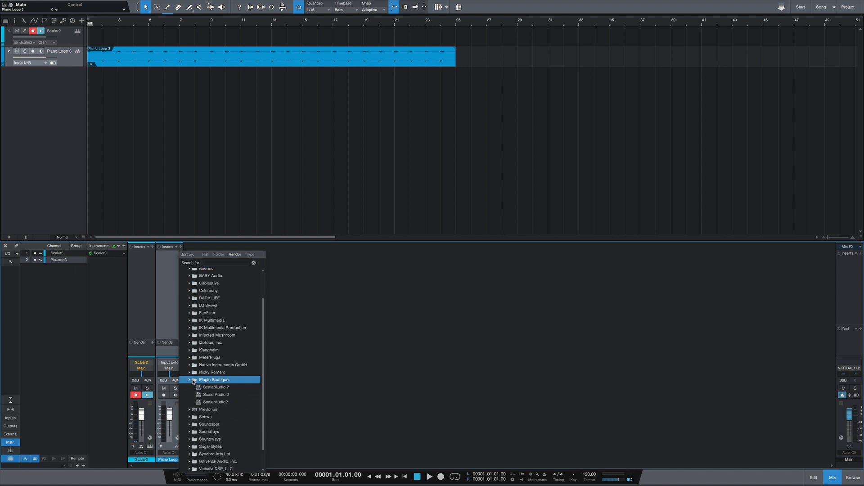
{"action": "double_click", "coordinate": [221, 389]}
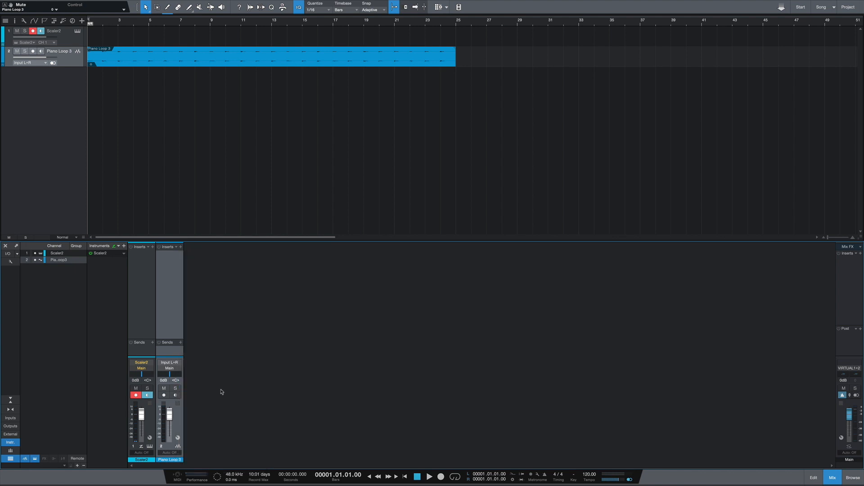
- Start audio chord detection in ScalerAudio 2 and play Piano Loop 3 from the beginning of the song
{"action": "key", "text": "space"}
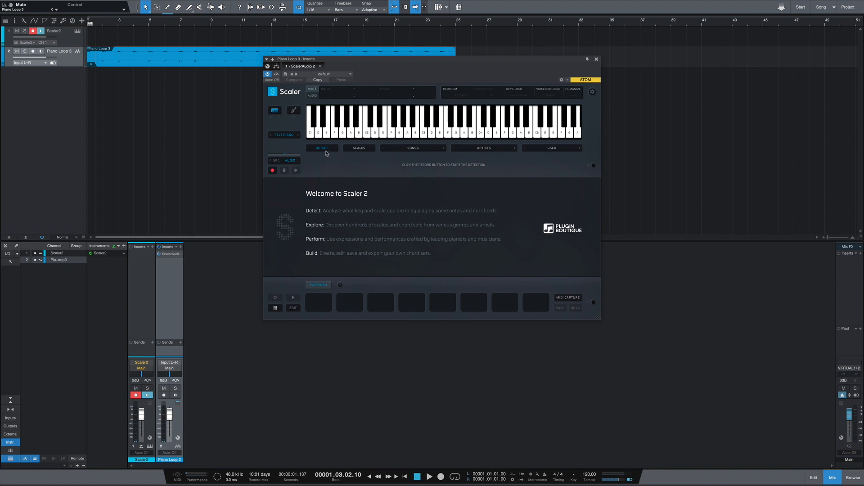
{"action": "left_click", "coordinate": [272, 171]}
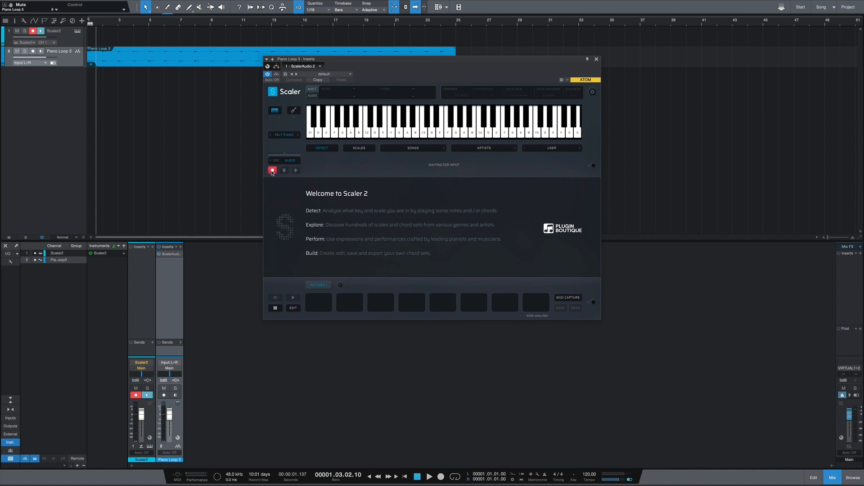
{"action": "key", "text": "Home"}
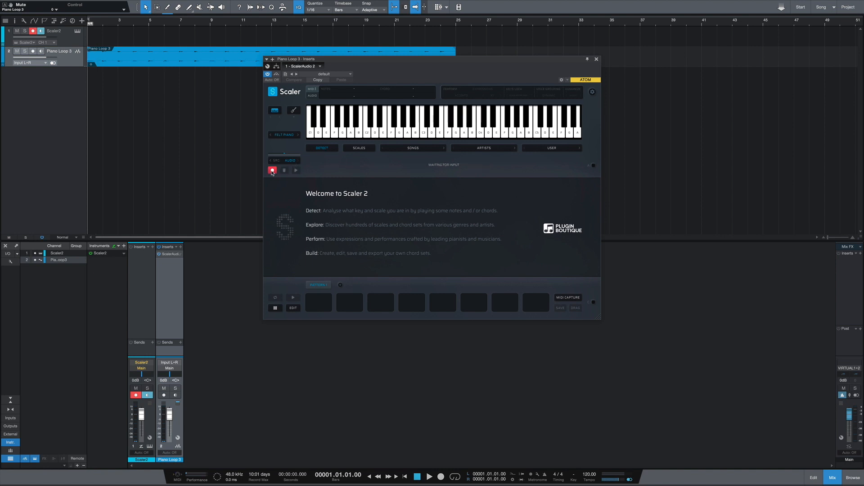
{"action": "key", "text": "space"}
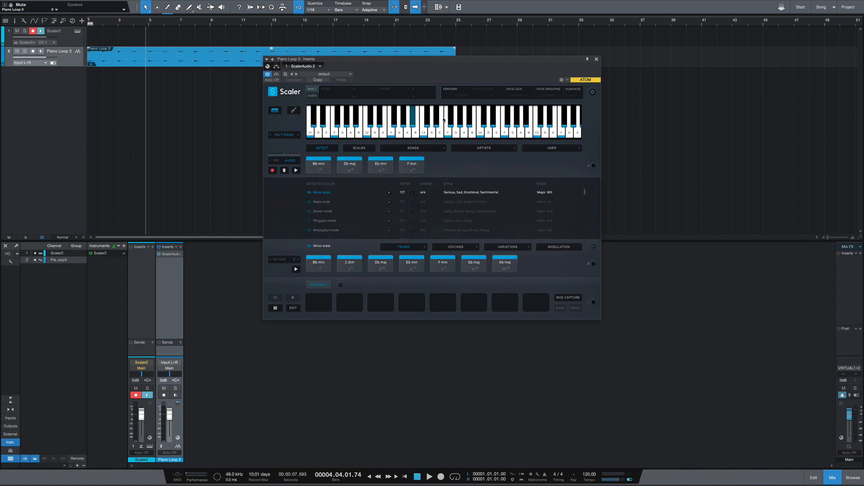
- Load the Unbreakable artist chord set and copy its whole chord progression into the empty pattern slots
{"action": "left_click", "coordinate": [515, 146]}
{"action": "mouse_move", "coordinate": [486, 239]}
{"action": "left_click", "coordinate": [529, 293]}
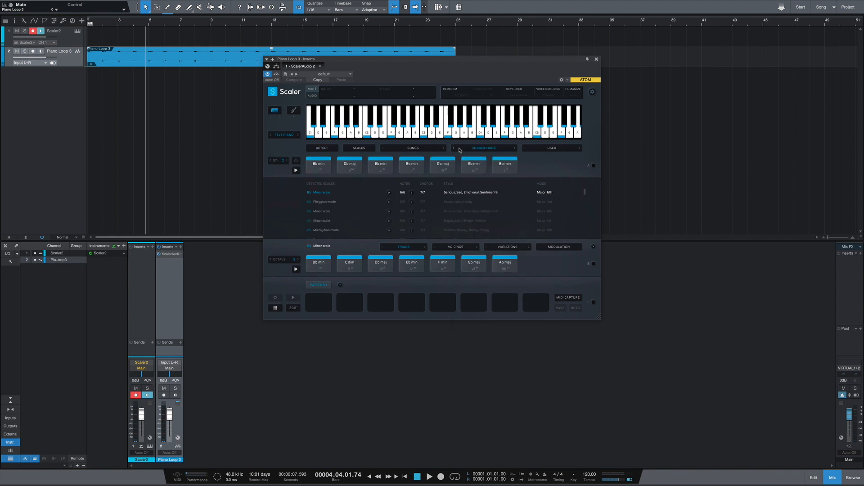
{"action": "left_click_drag", "start_coordinate": [481, 165], "coordinate": [464, 157]}
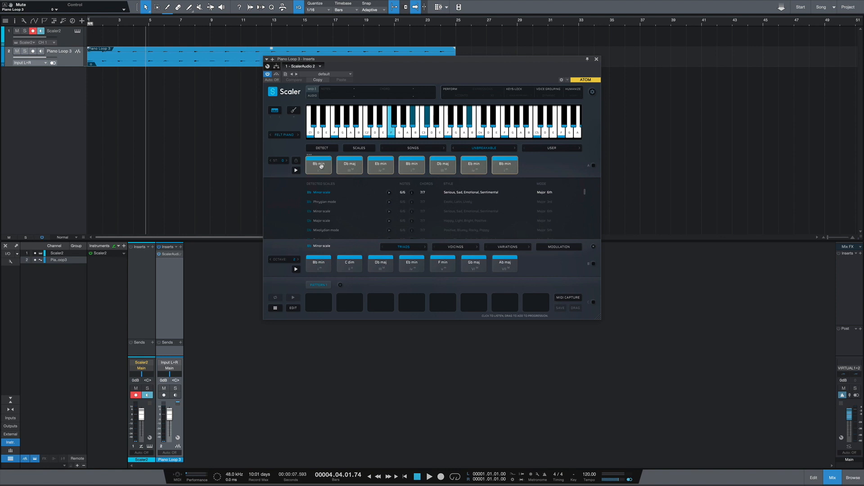
{"action": "left_click_drag", "start_coordinate": [323, 165], "coordinate": [390, 301]}
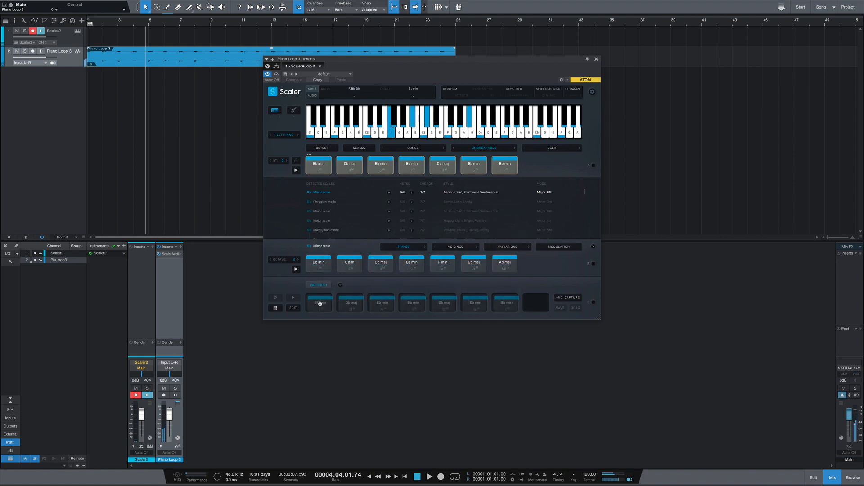
- Return to the detected chords and audition Bb min from both the detection row and the minor scale row
{"action": "left_click", "coordinate": [332, 149]}
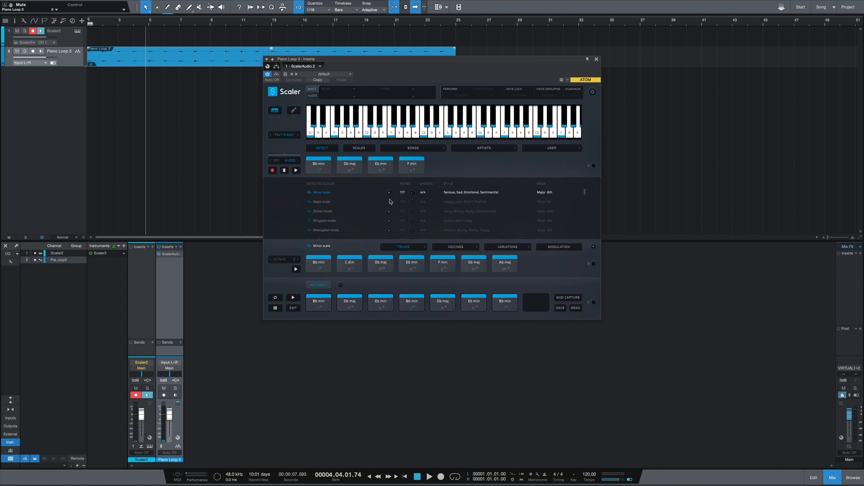
{"action": "left_click", "coordinate": [318, 166]}
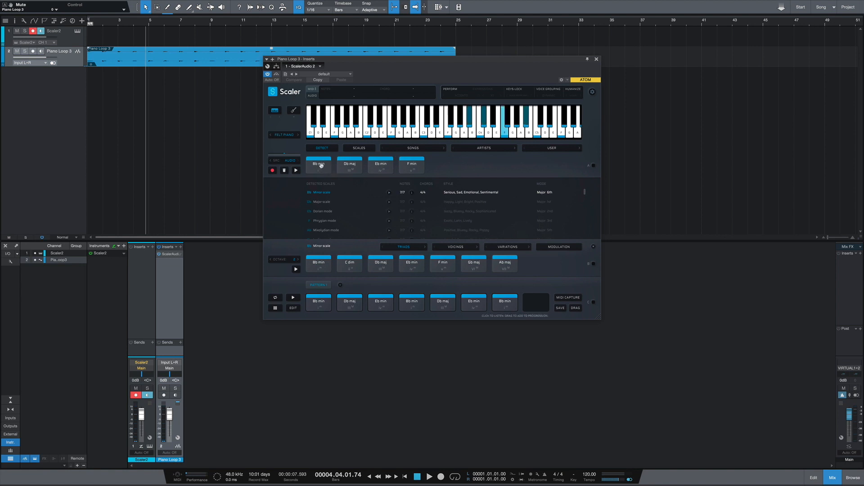
{"action": "left_click", "coordinate": [318, 265]}
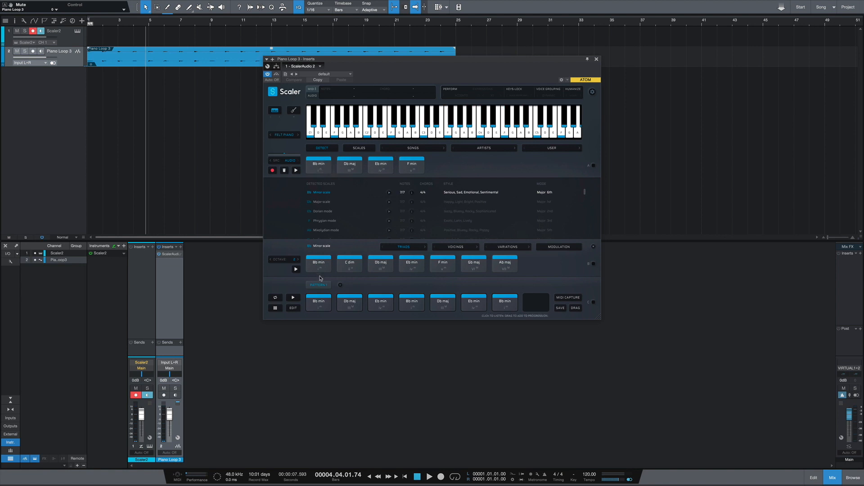
- Audition the Bb min, Db maj and Eb min pattern chords against the detected Bb min and Eb min chords
{"action": "left_click", "coordinate": [321, 308]}
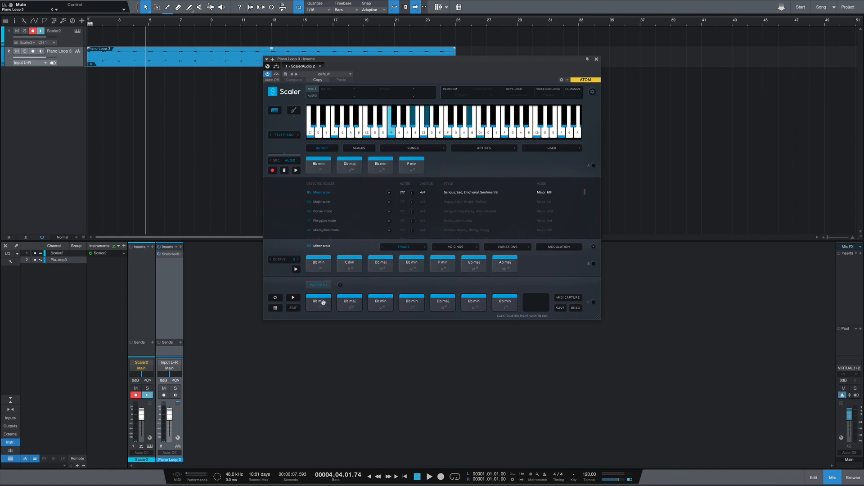
{"action": "left_click", "coordinate": [317, 169]}
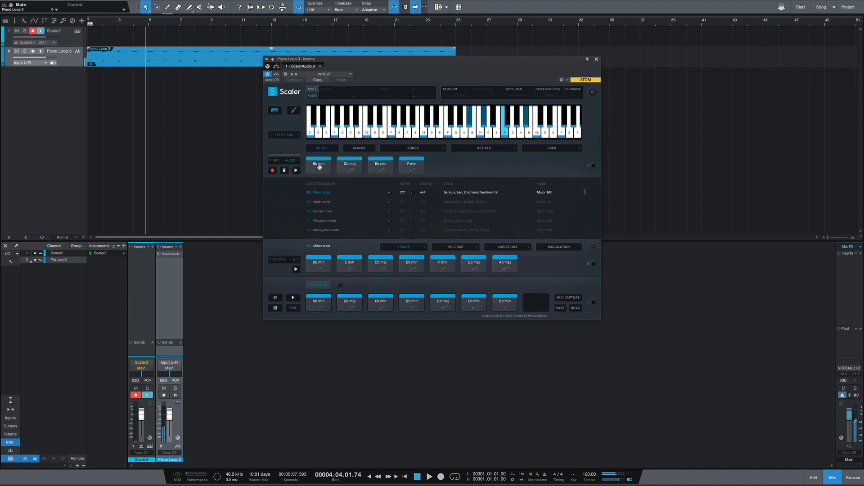
{"action": "left_click", "coordinate": [355, 302]}
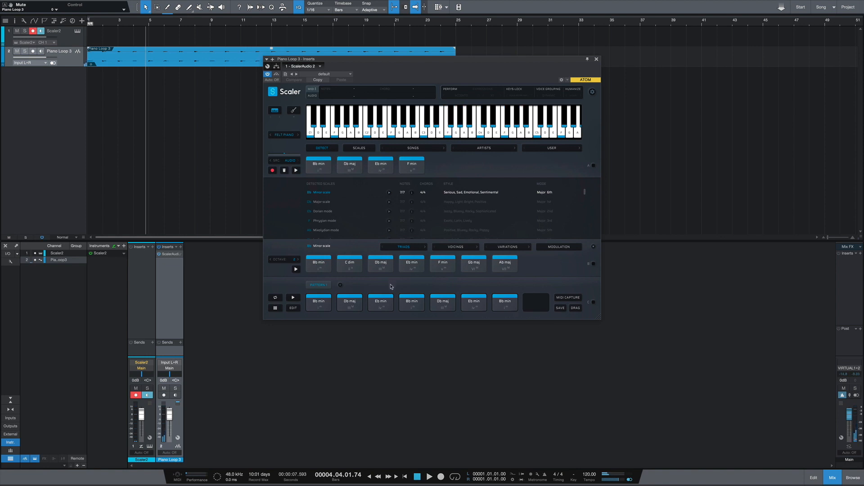
{"action": "left_click", "coordinate": [383, 303]}
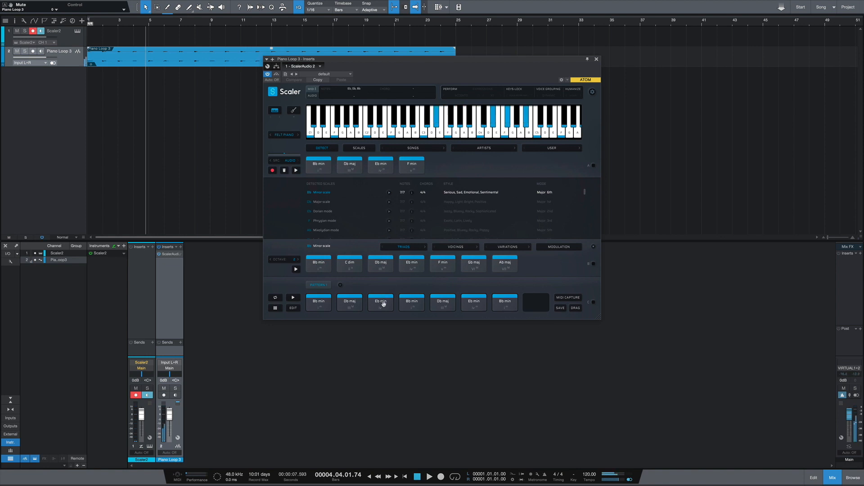
{"action": "left_click", "coordinate": [381, 165]}
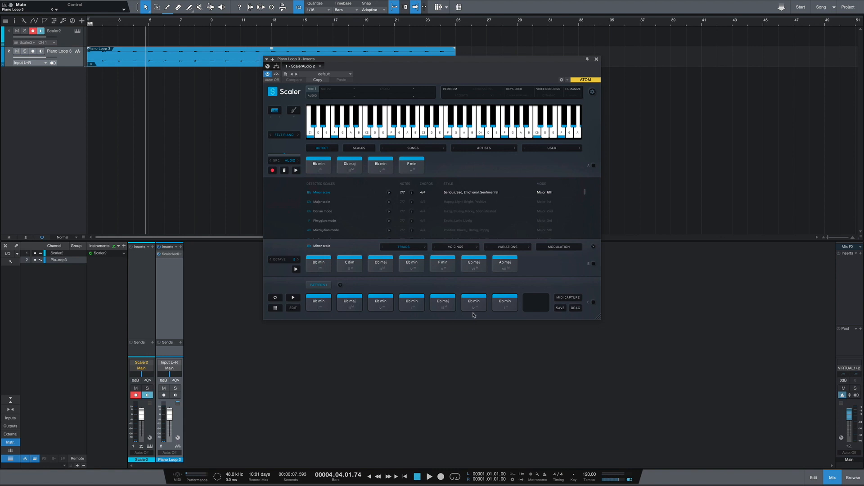
{"action": "left_click", "coordinate": [512, 302]}
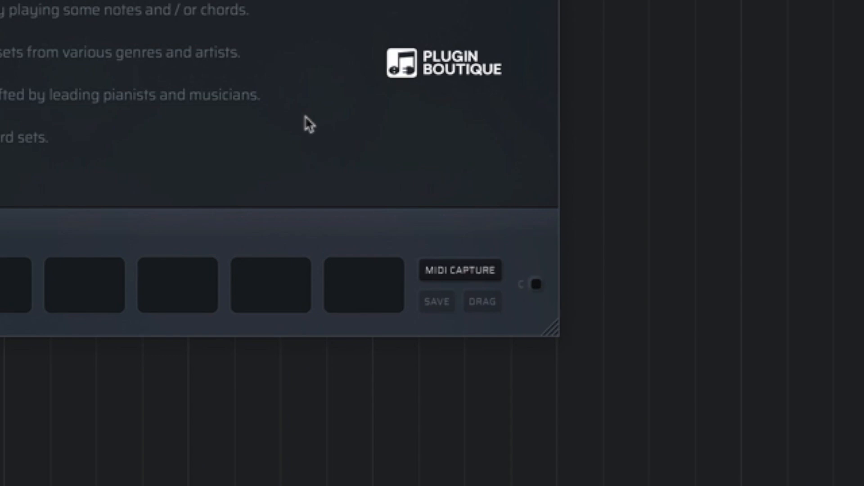
- Record a MIDI capture, place the captured clip at the start of the Scaler2 track and open it
{"action": "left_click", "coordinate": [488, 275]}
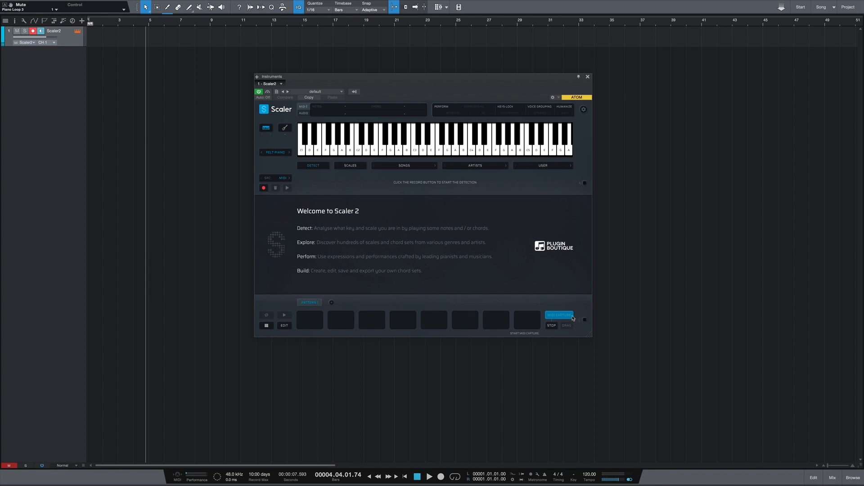
{"action": "left_click", "coordinate": [552, 325]}
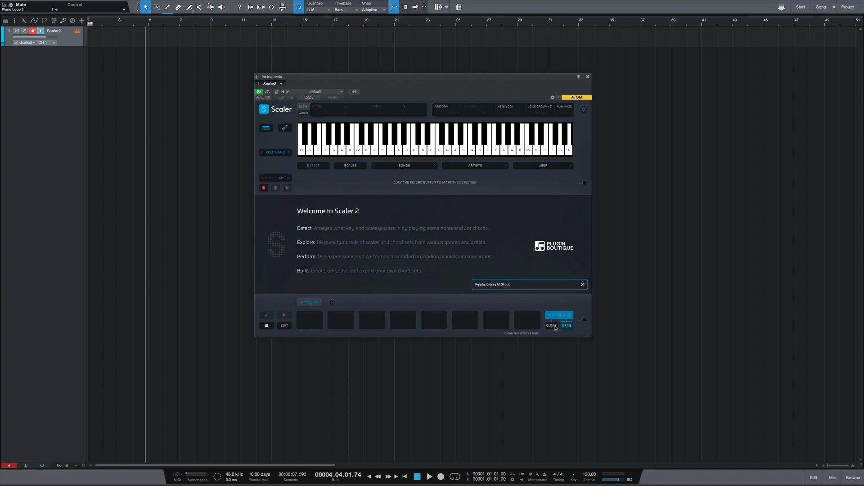
{"action": "left_click_drag", "start_coordinate": [566, 325], "coordinate": [100, 32]}
{"action": "double_click", "coordinate": [105, 38]}
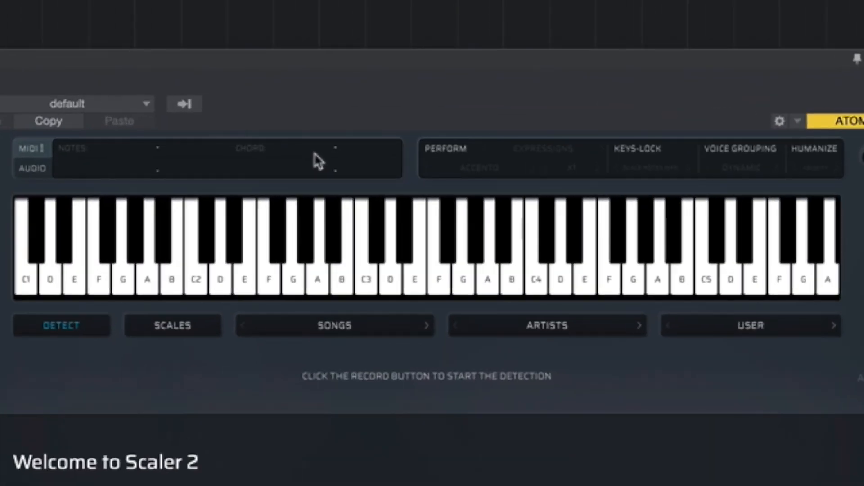
- Enable Perform mode with Expressions and load the C Major scale, binding its chord row to the MIDI keys
{"action": "left_click", "coordinate": [447, 152]}
{"action": "left_click", "coordinate": [559, 150]}
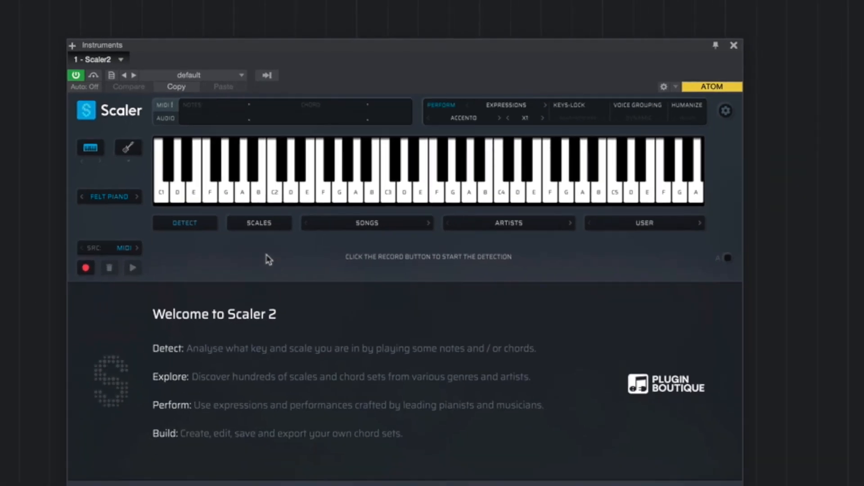
{"action": "left_click", "coordinate": [172, 325]}
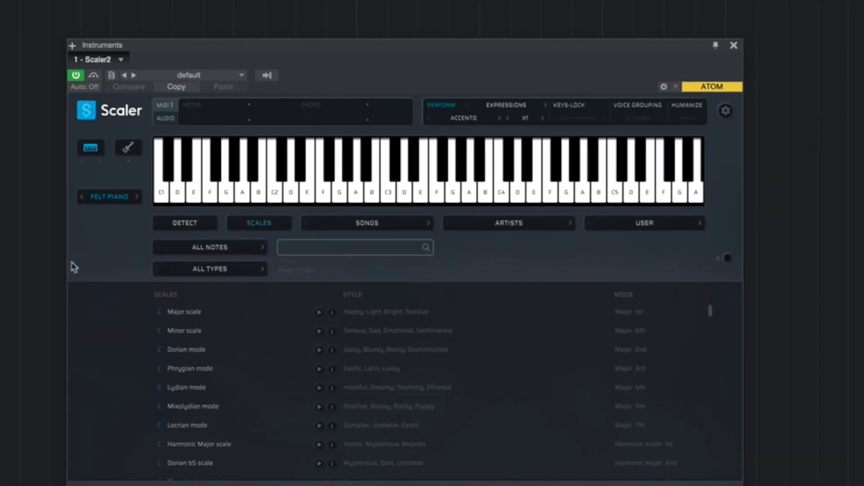
{"action": "left_click", "coordinate": [214, 317]}
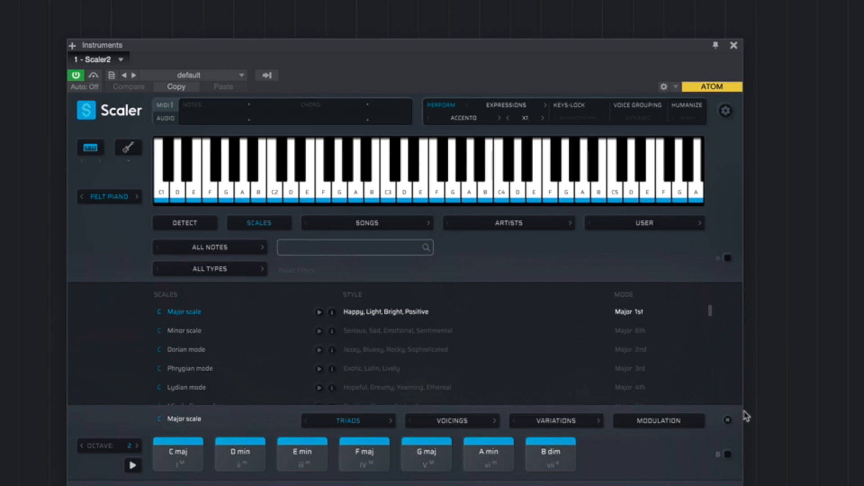
{"action": "left_click", "coordinate": [728, 455]}
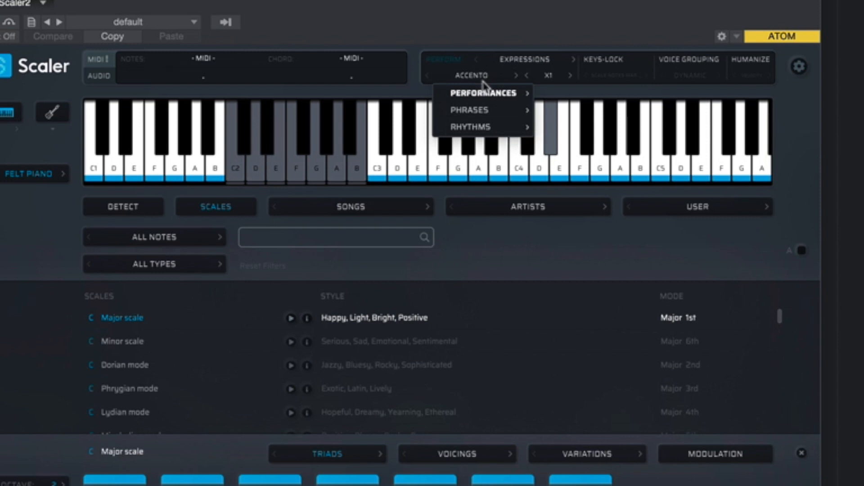
- Review the Performances, Phrases and Rhythms expression categories and choose the Breve performance from Adagio
{"action": "mouse_move", "coordinate": [484, 85]}
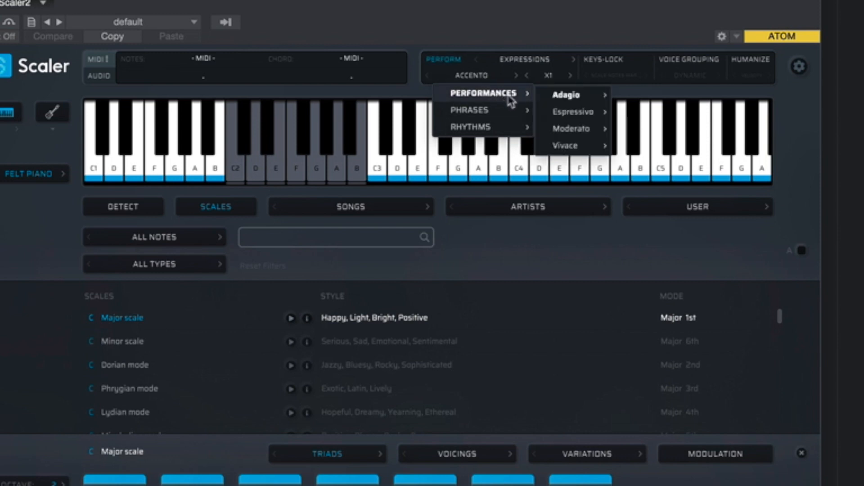
{"action": "mouse_move", "coordinate": [490, 115]}
{"action": "mouse_move", "coordinate": [488, 131]}
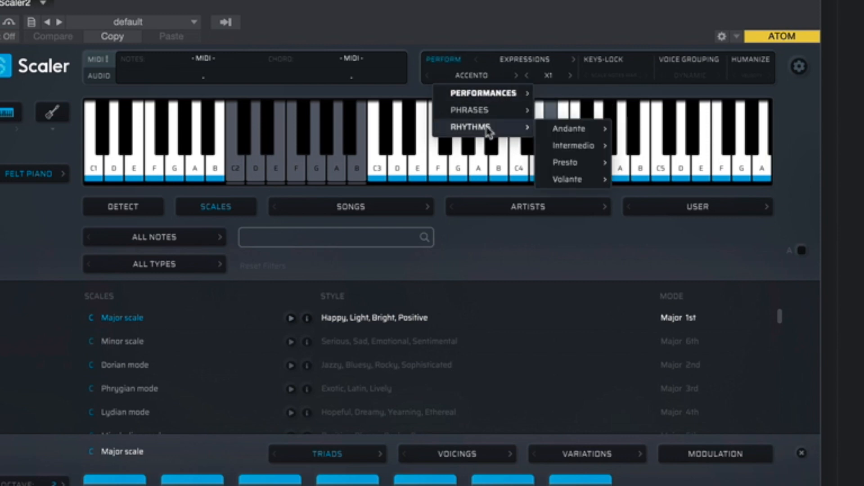
{"action": "mouse_move", "coordinate": [478, 90]}
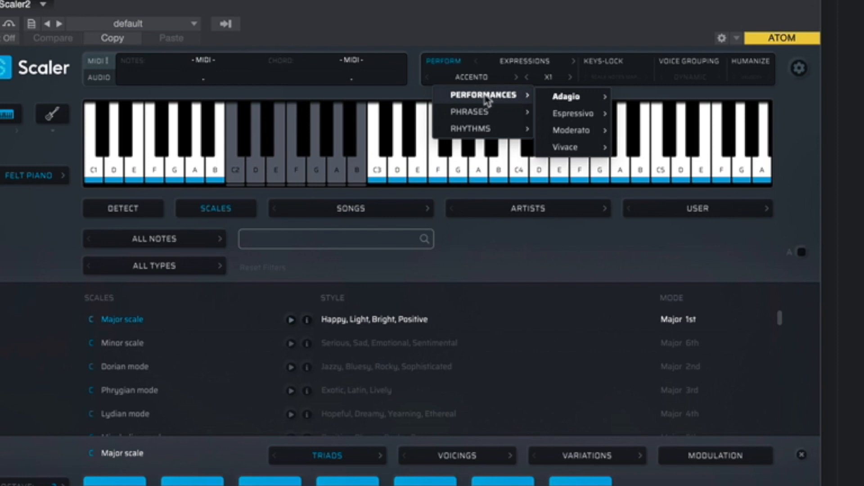
{"action": "mouse_move", "coordinate": [570, 100]}
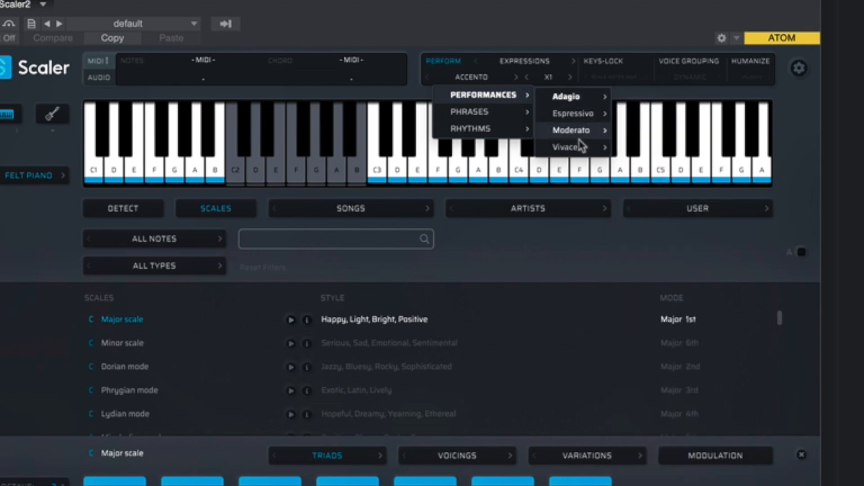
{"action": "mouse_move", "coordinate": [574, 152]}
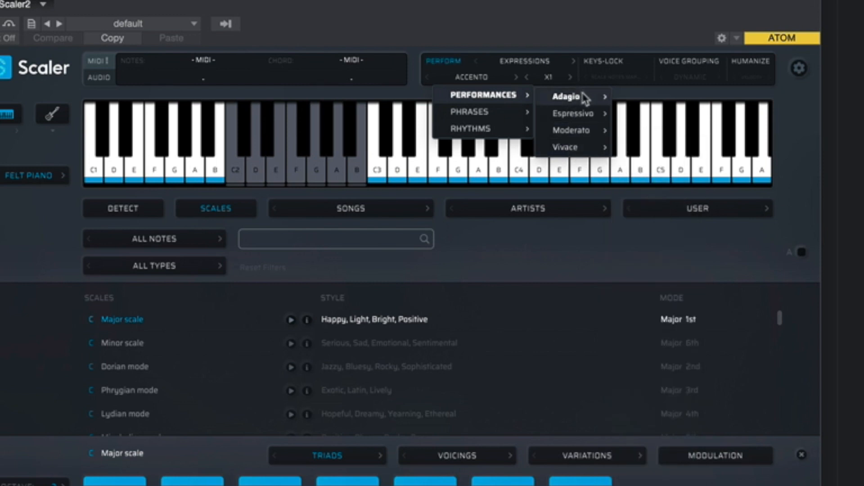
{"action": "mouse_move", "coordinate": [585, 120]}
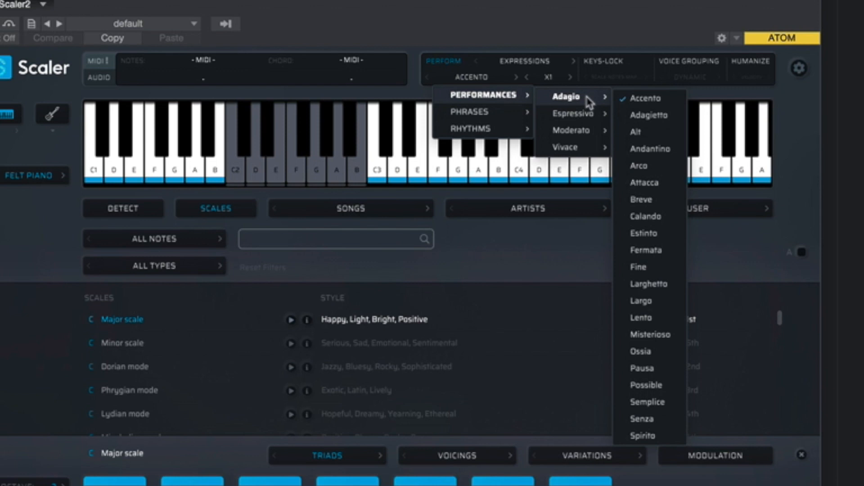
{"action": "left_click", "coordinate": [641, 200]}
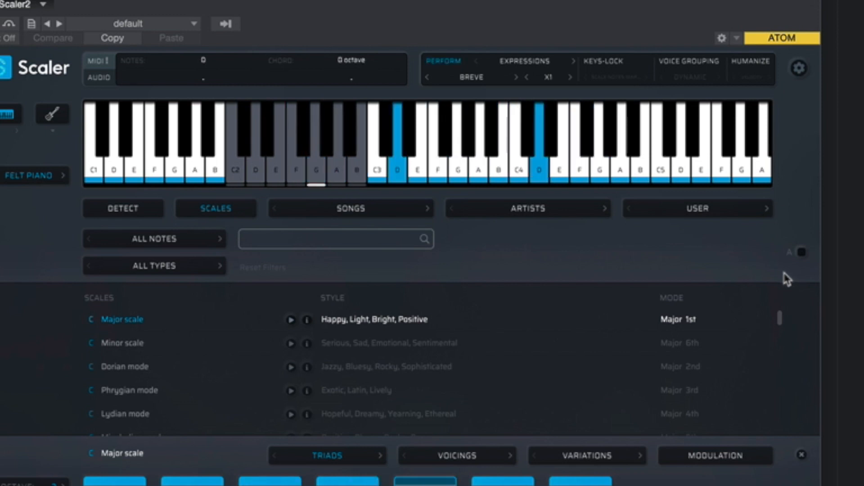
- Switch the expression to the Forte performance from the Espressivo group
{"action": "left_click", "coordinate": [469, 77]}
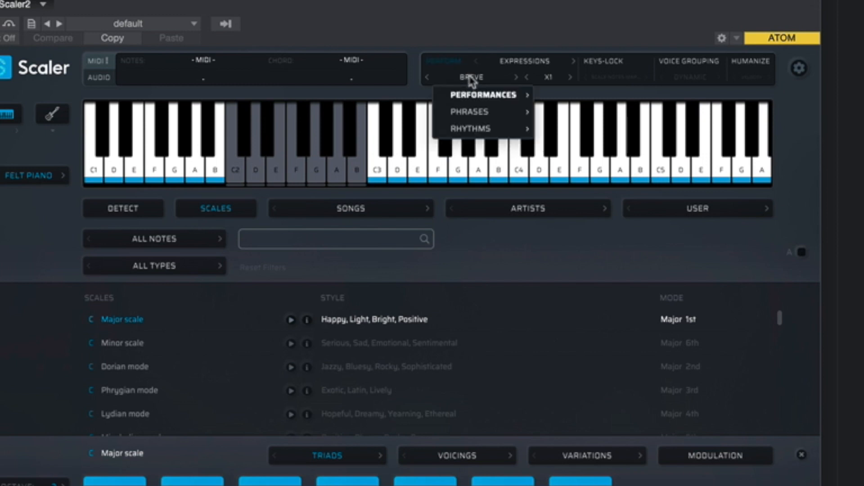
{"action": "mouse_move", "coordinate": [481, 94]}
{"action": "mouse_move", "coordinate": [578, 116]}
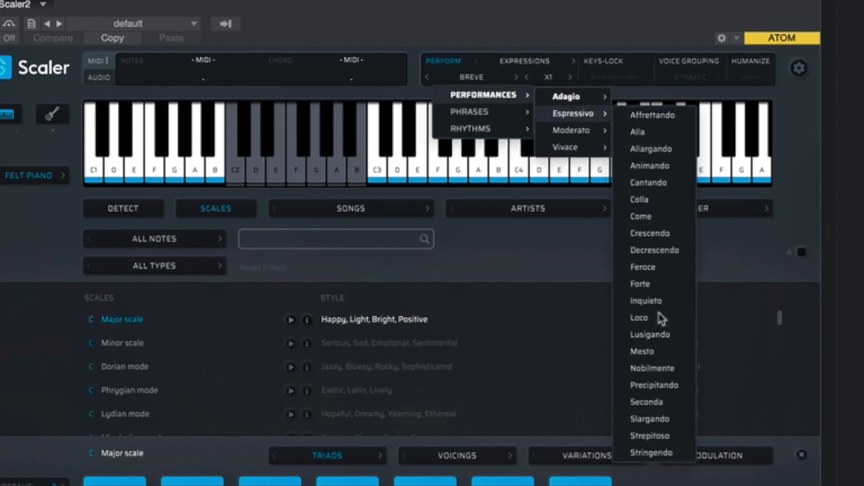
{"action": "left_click", "coordinate": [649, 286]}
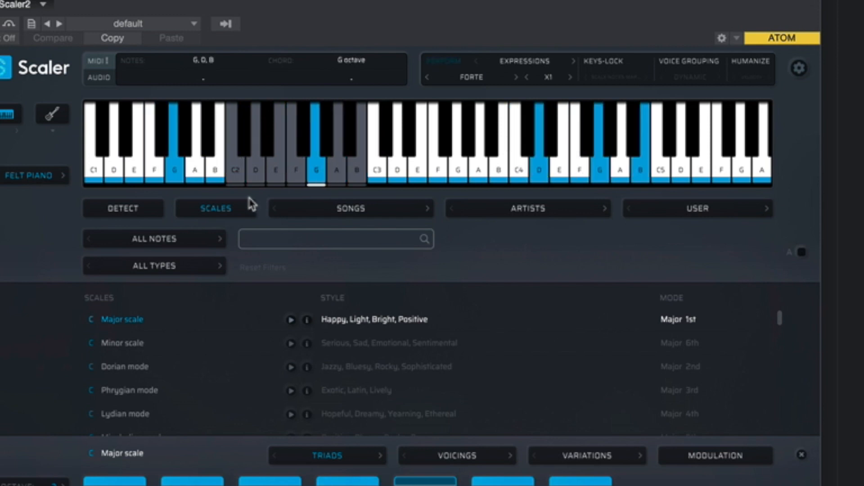
- Switch the expression to the Meno performance from the Moderato group
{"action": "left_click", "coordinate": [480, 83]}
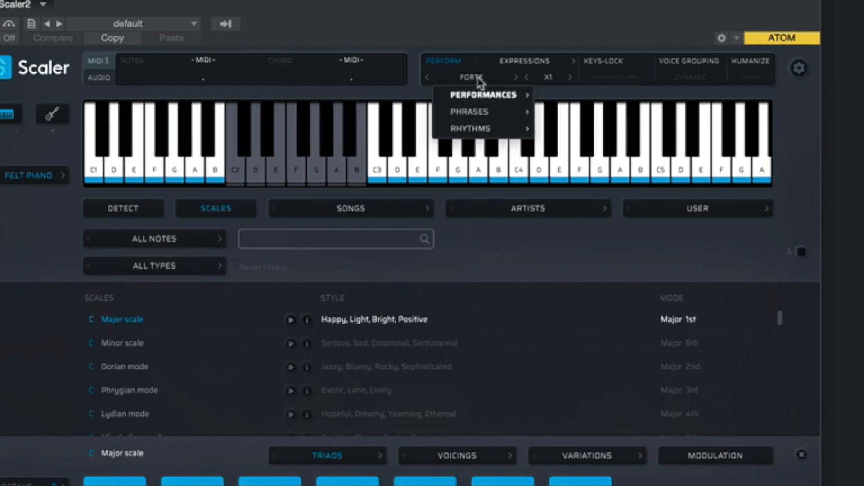
{"action": "mouse_move", "coordinate": [498, 95]}
{"action": "mouse_move", "coordinate": [586, 131]}
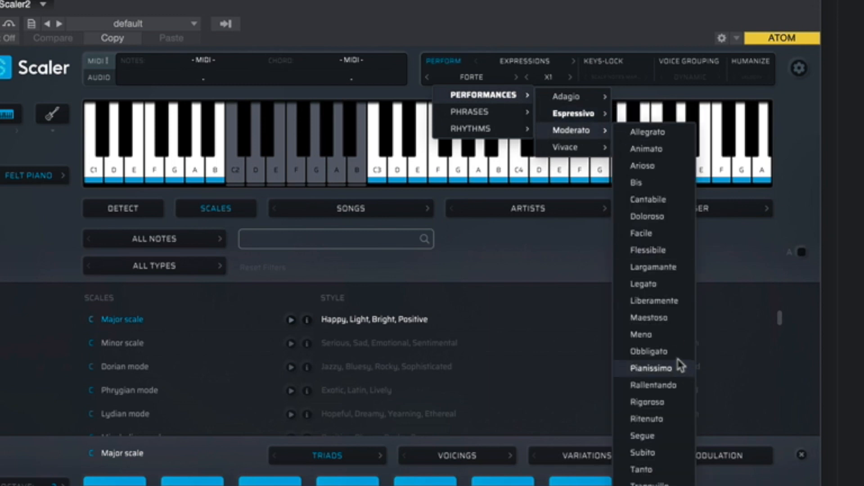
{"action": "left_click", "coordinate": [662, 336]}
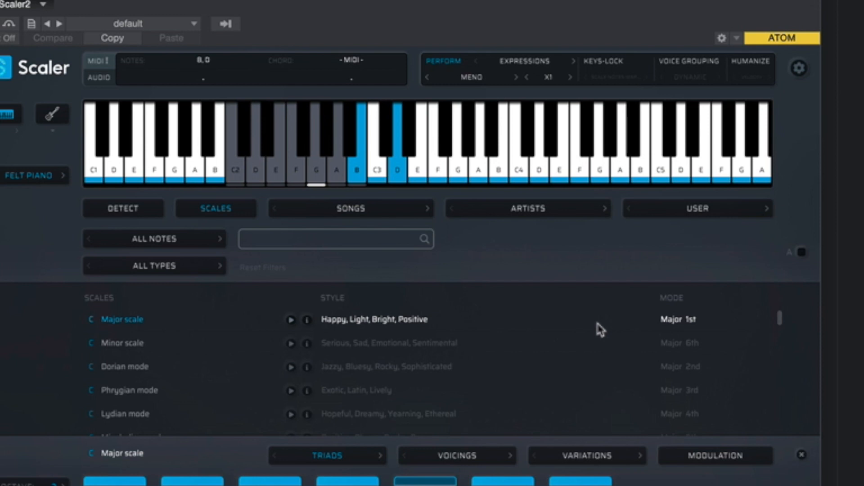
- Switch the expression to the Simile performance from the Vivace group and audition the C3 key on the keyboard
{"action": "left_click", "coordinate": [474, 77]}
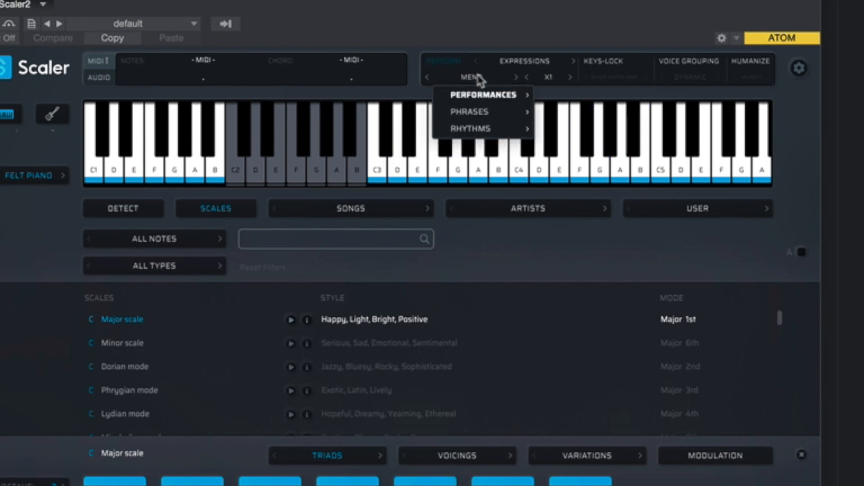
{"action": "mouse_move", "coordinate": [492, 96]}
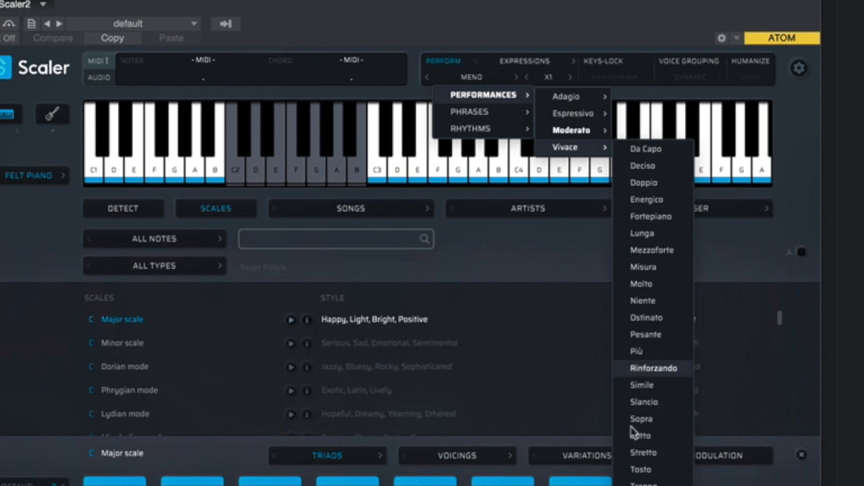
{"action": "left_click", "coordinate": [647, 387]}
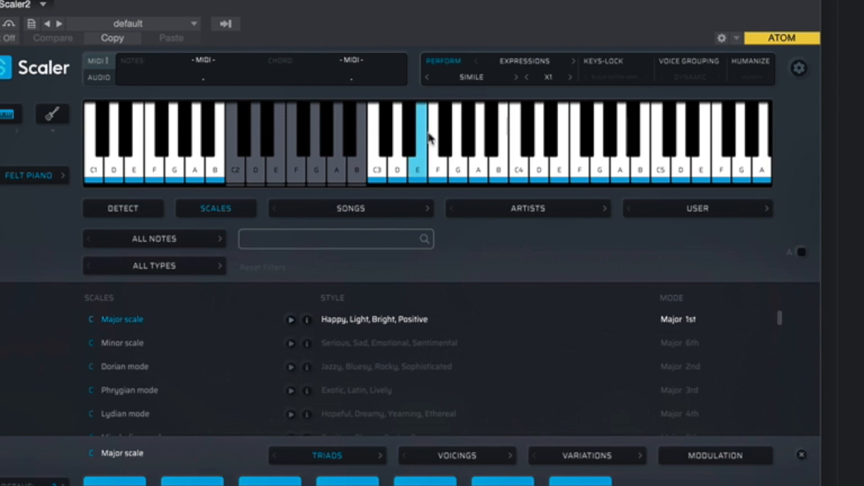
{"action": "left_click", "coordinate": [375, 143]}
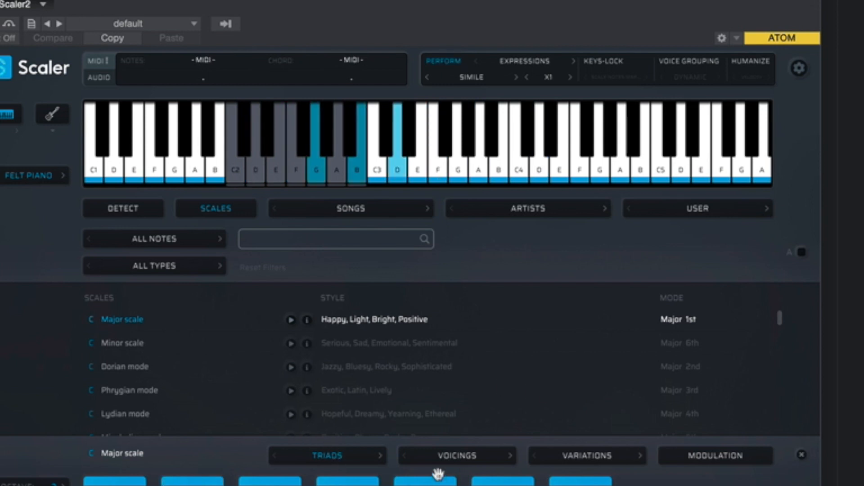
- Change the expression to the Delicato phrase from the Con Amore group
{"action": "left_click", "coordinate": [471, 77]}
{"action": "mouse_move", "coordinate": [485, 117]}
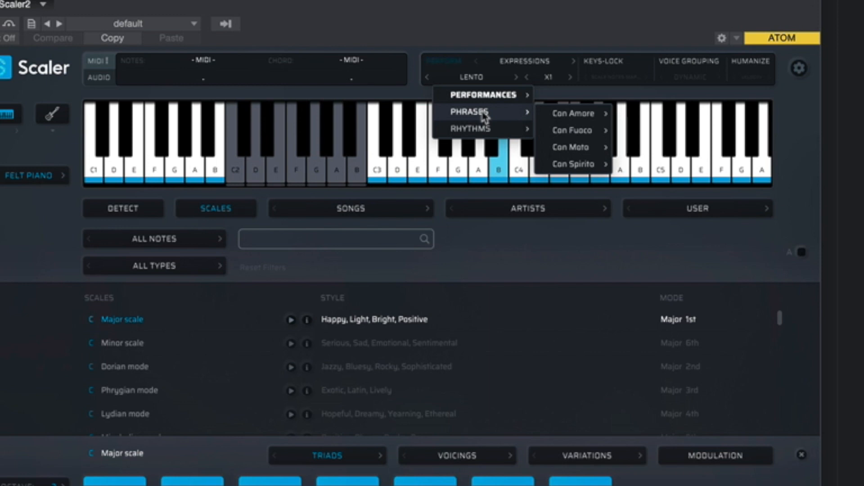
{"action": "mouse_move", "coordinate": [573, 114]}
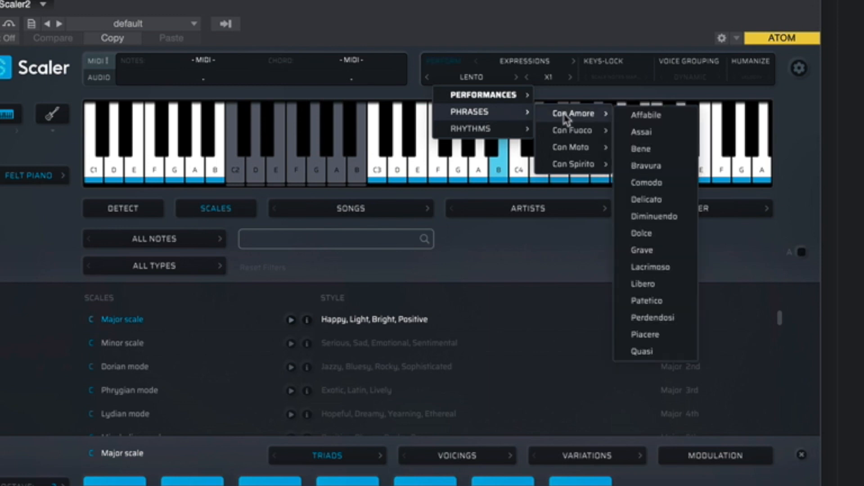
{"action": "left_click", "coordinate": [647, 199]}
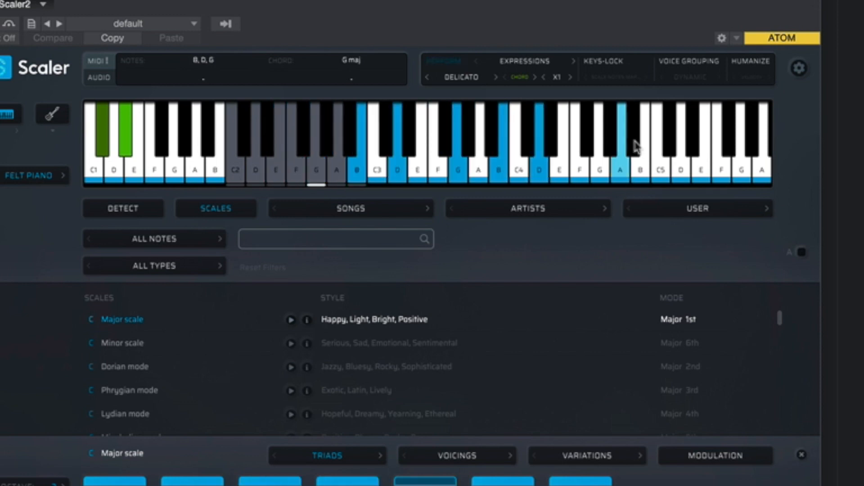
- Switch the expression to the Placido phrase from the Con Moto group
{"action": "left_click", "coordinate": [471, 78]}
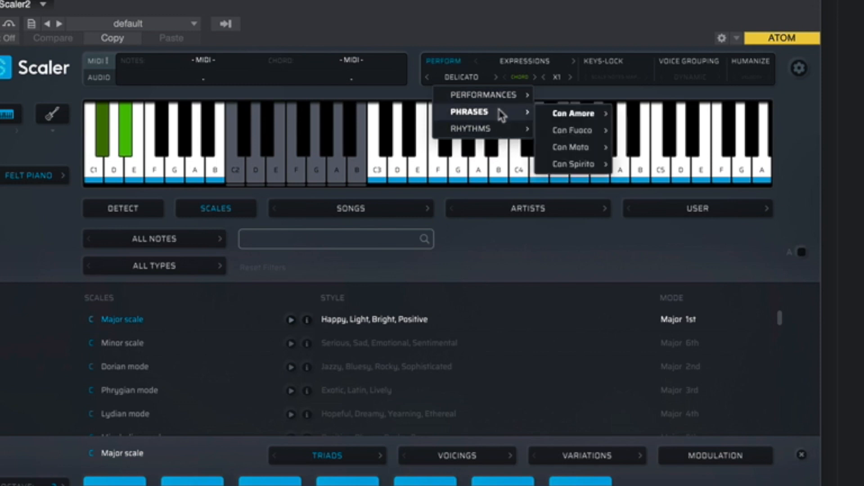
{"action": "mouse_move", "coordinate": [579, 153]}
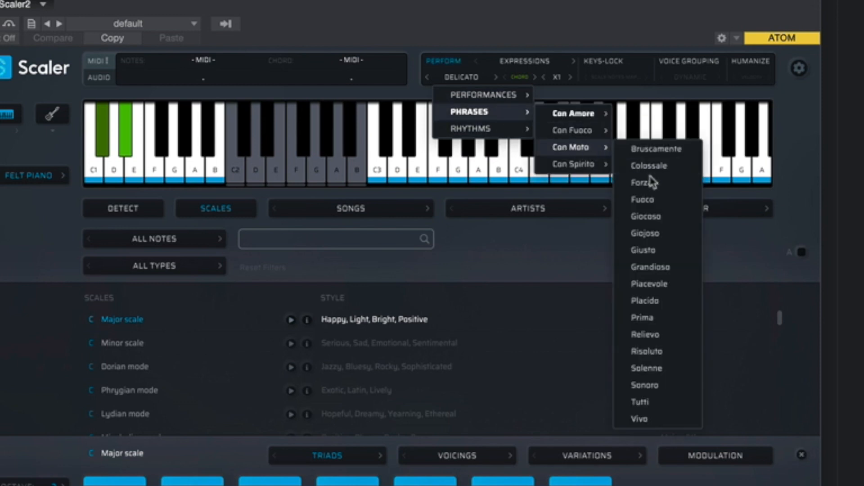
{"action": "left_click", "coordinate": [675, 302]}
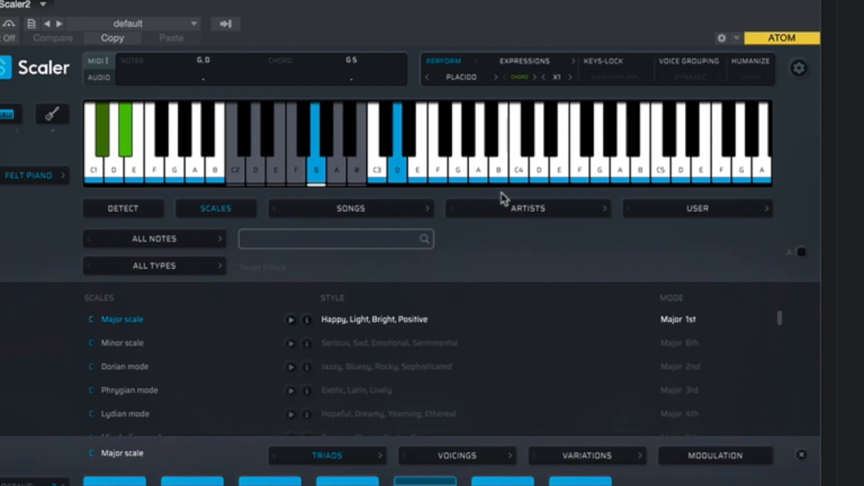
- Change the expression to the Spiritoso phrase from the Con Spirito group
{"action": "left_click", "coordinate": [477, 79]}
{"action": "mouse_move", "coordinate": [495, 112]}
{"action": "mouse_move", "coordinate": [566, 155]}
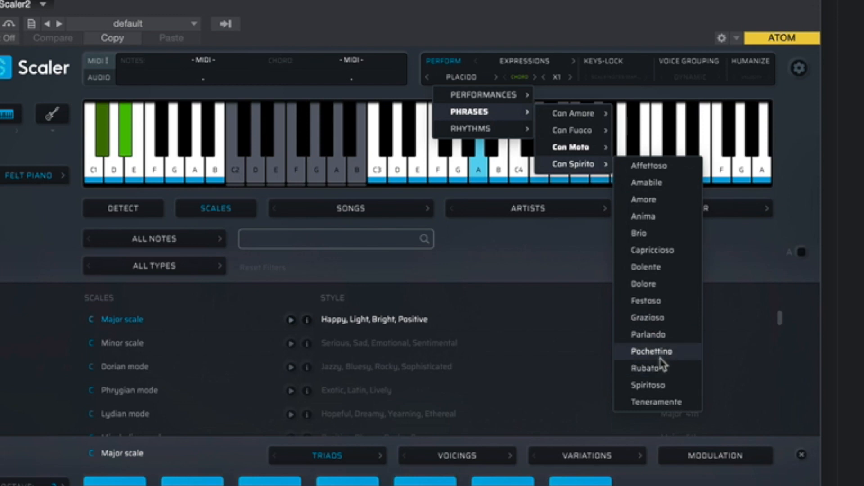
{"action": "left_click", "coordinate": [663, 384]}
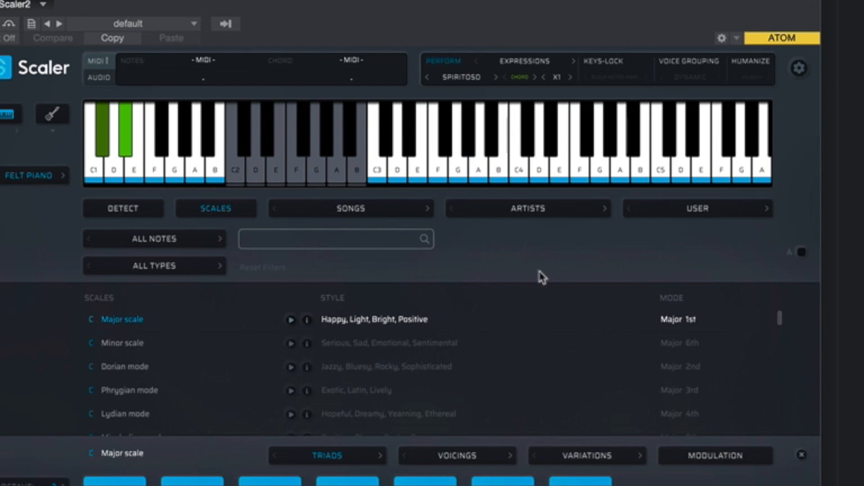
- Set the Spiritoso phrase to follow Scale instead of Chord
{"action": "left_click", "coordinate": [521, 78]}
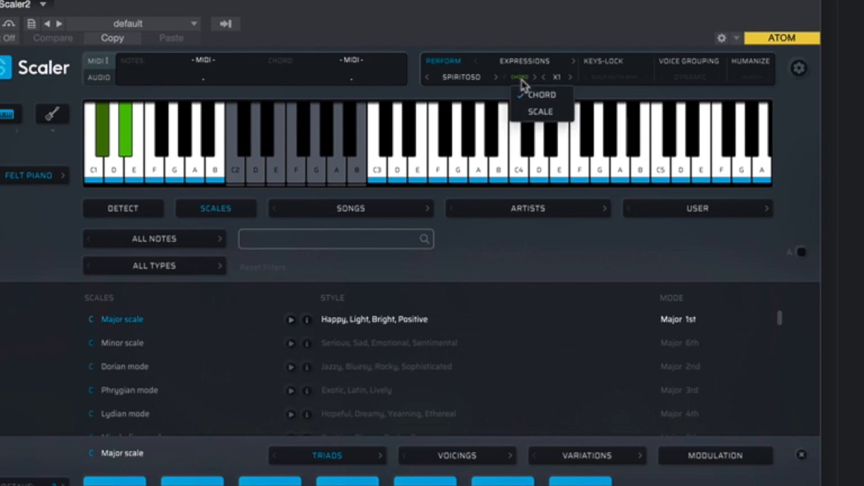
{"action": "left_click", "coordinate": [552, 99]}
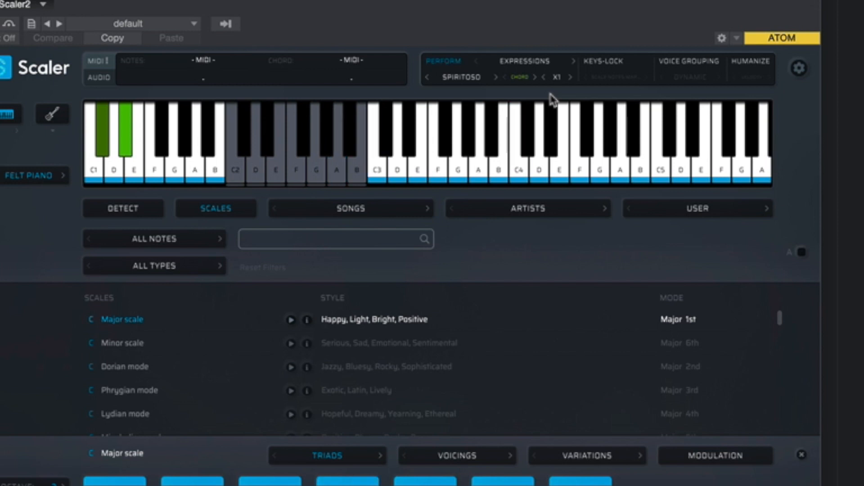
{"action": "left_click", "coordinate": [520, 76]}
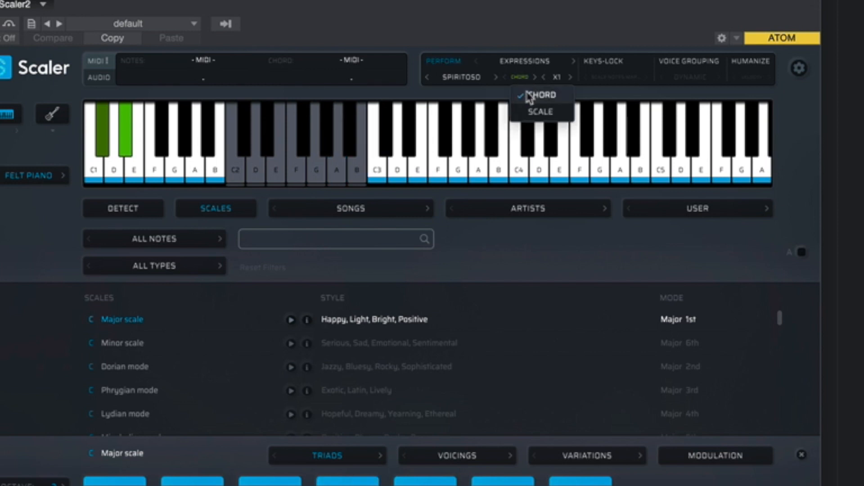
{"action": "left_click", "coordinate": [530, 113]}
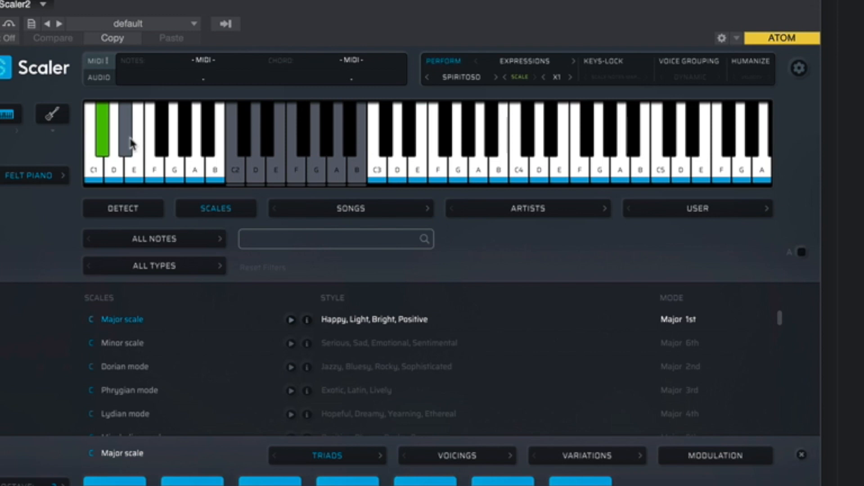
{"action": "left_click", "coordinate": [128, 143]}
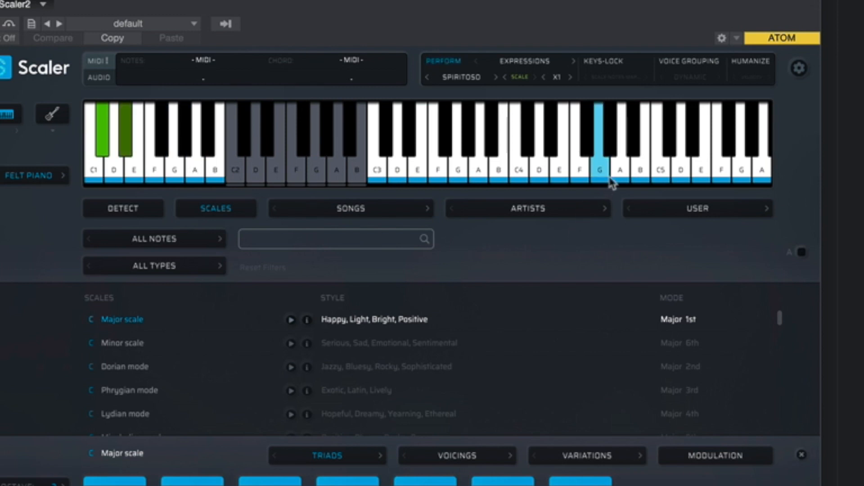
- Switch the expression to the Opera rhythm from the Andante group and audition it on the keyboard
{"action": "left_click", "coordinate": [463, 80]}
{"action": "mouse_move", "coordinate": [483, 131]}
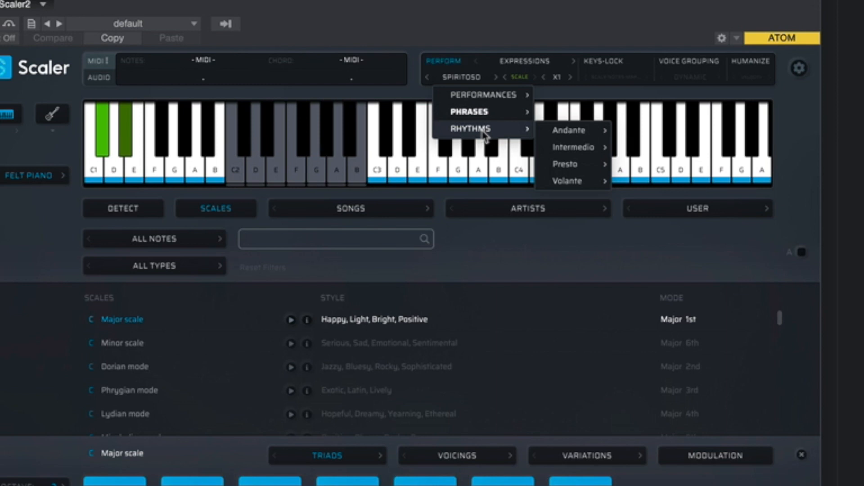
{"action": "mouse_move", "coordinate": [570, 135]}
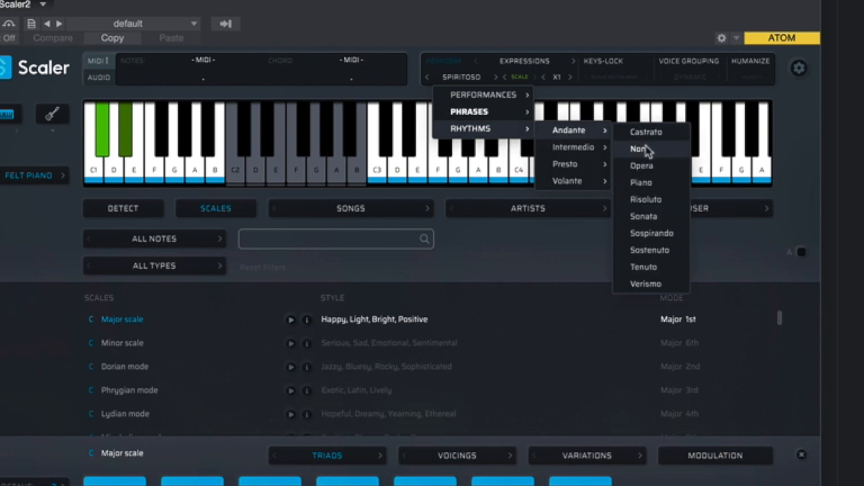
{"action": "left_click", "coordinate": [643, 167]}
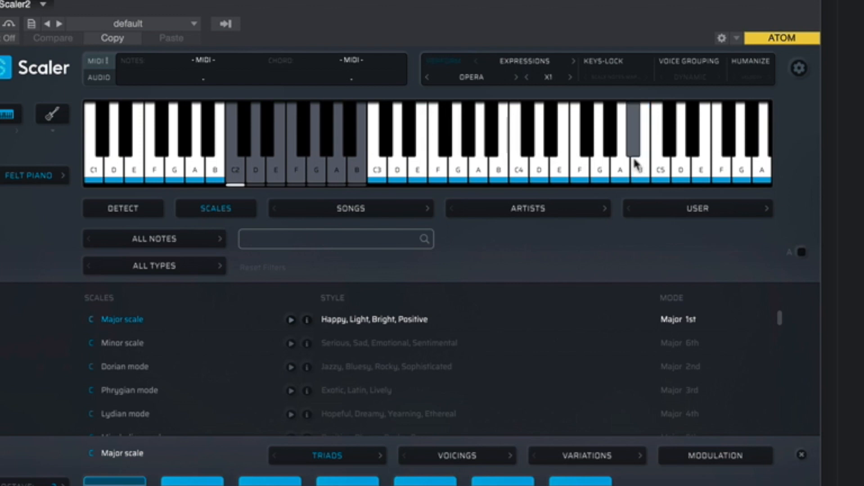
{"action": "left_click", "coordinate": [581, 151]}
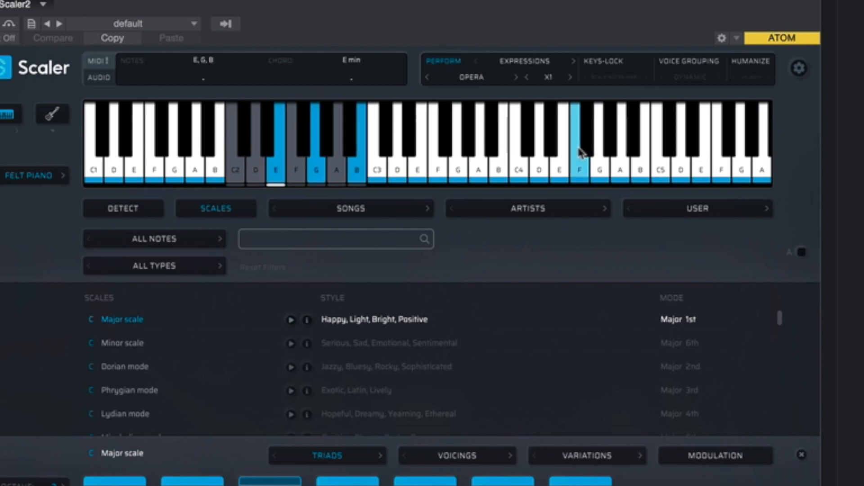
{"action": "left_click", "coordinate": [569, 150]}
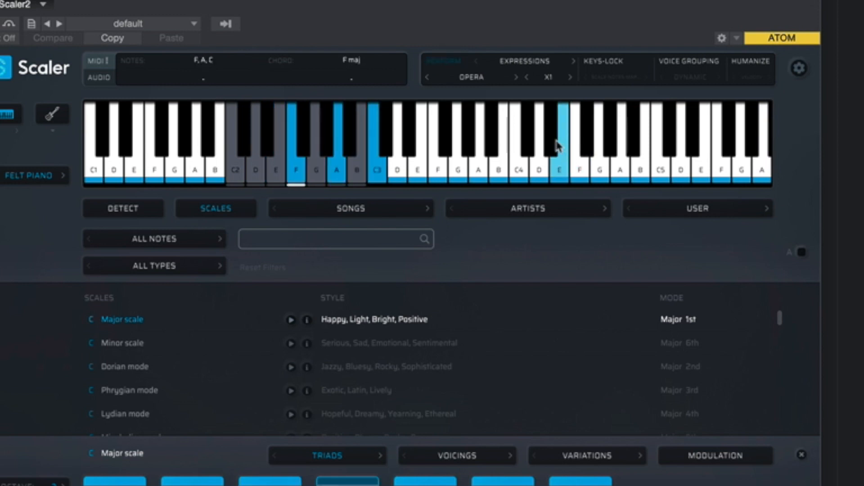
{"action": "left_click", "coordinate": [517, 113]}
- Change the expression to the Fantasia rhythm from the Intermedio group
{"action": "left_click", "coordinate": [479, 79]}
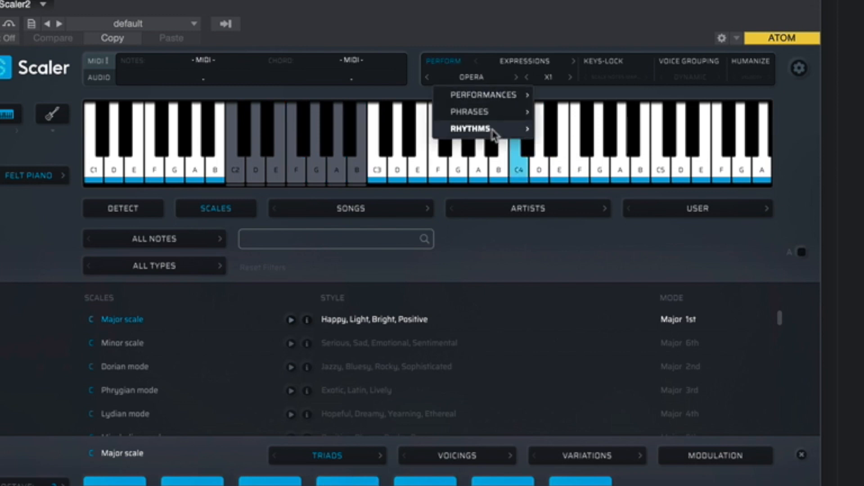
{"action": "mouse_move", "coordinate": [560, 151]}
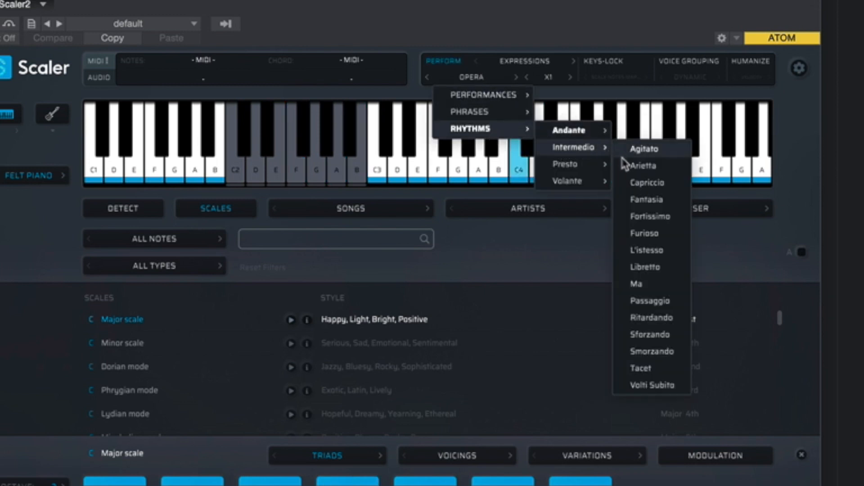
{"action": "left_click", "coordinate": [641, 200]}
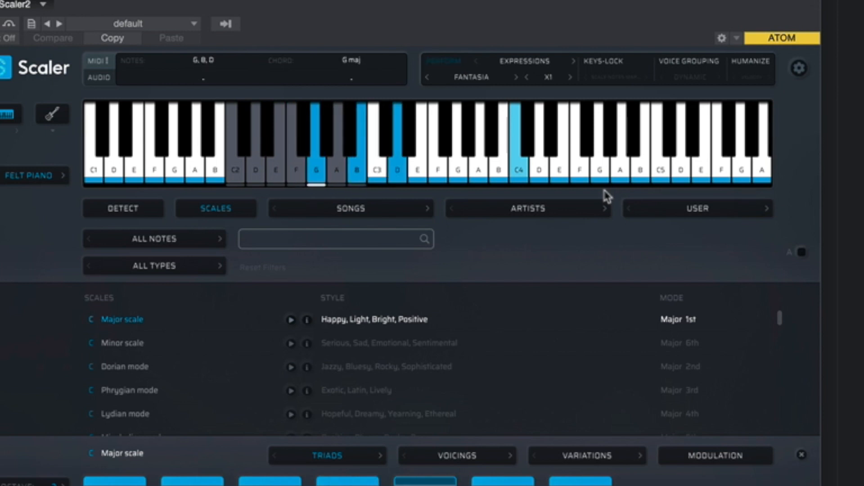
- Switch the expression to the Marcato rhythm from the Volante group
{"action": "left_click", "coordinate": [472, 78]}
{"action": "mouse_move", "coordinate": [495, 129]}
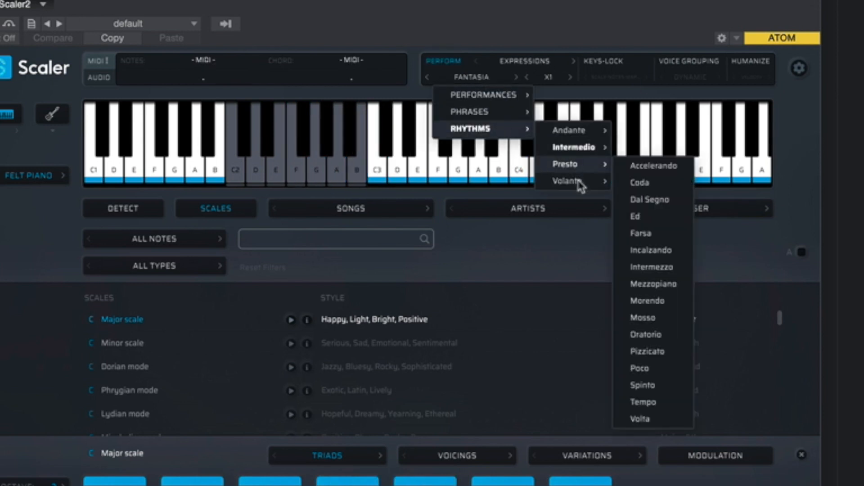
{"action": "mouse_move", "coordinate": [581, 182]}
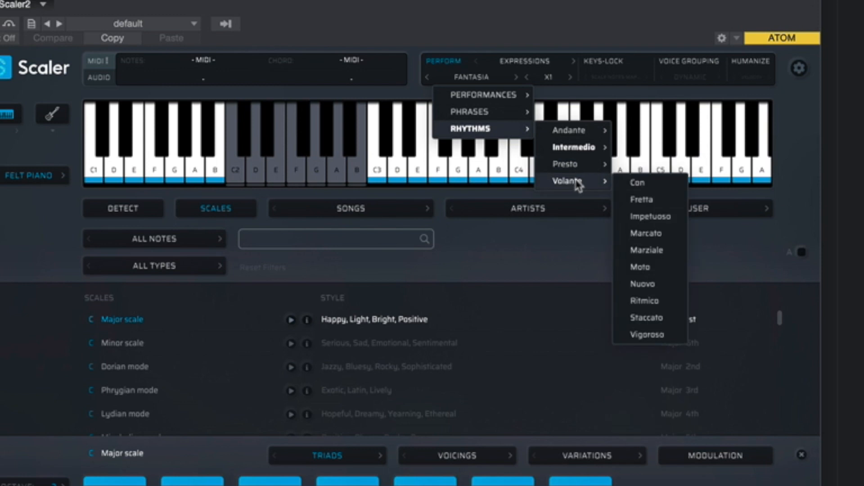
{"action": "left_click", "coordinate": [646, 235]}
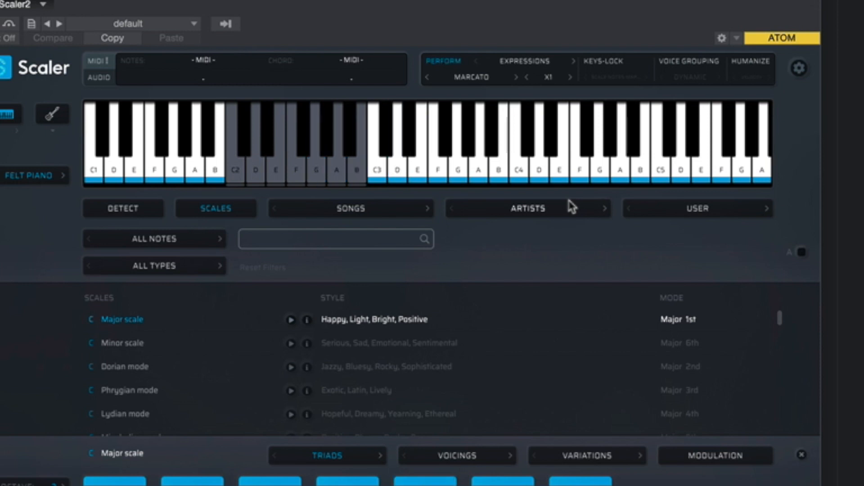
{"action": "left_click", "coordinate": [540, 169]}
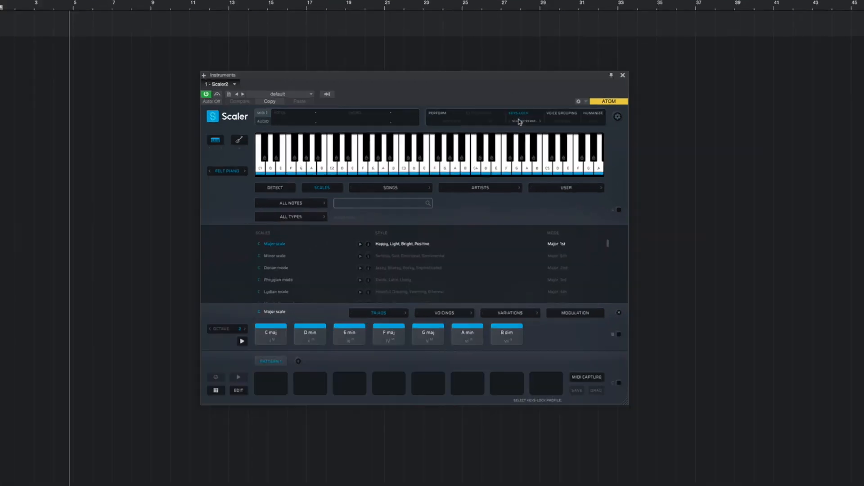
- Review the Keys-Lock profiles and set Keys-Lock to Scale White Keys
{"action": "left_click", "coordinate": [501, 114]}
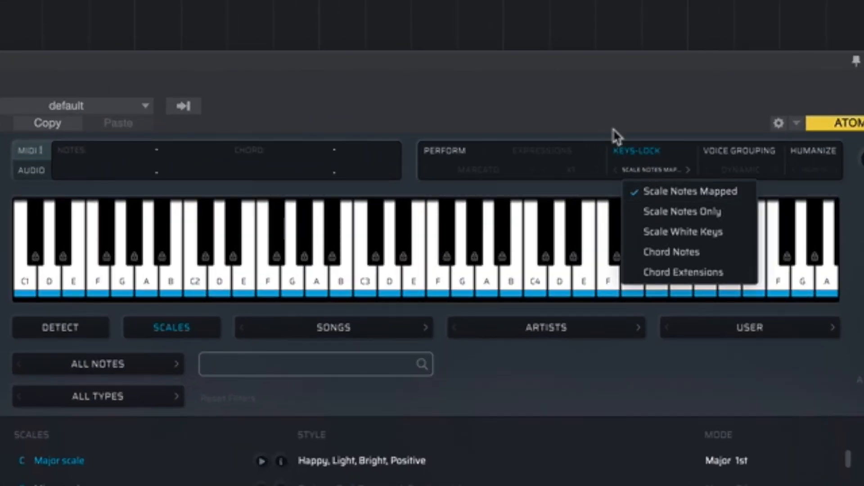
{"action": "left_click", "coordinate": [546, 410]}
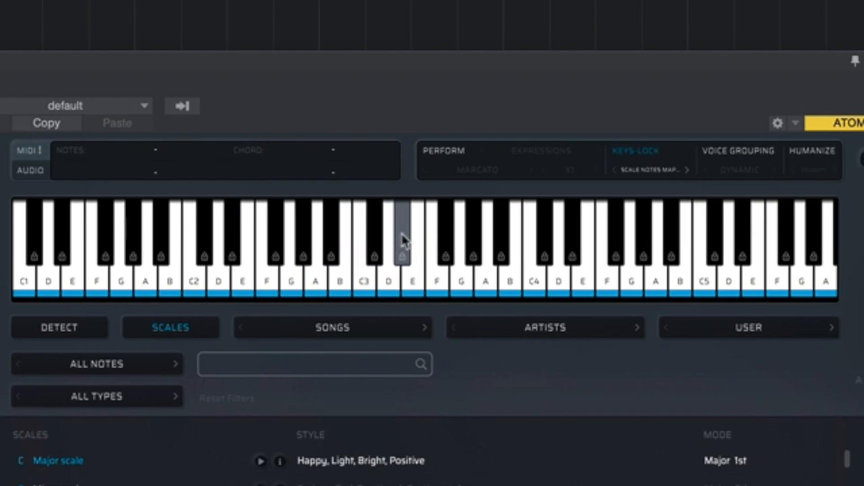
{"action": "left_click", "coordinate": [640, 171]}
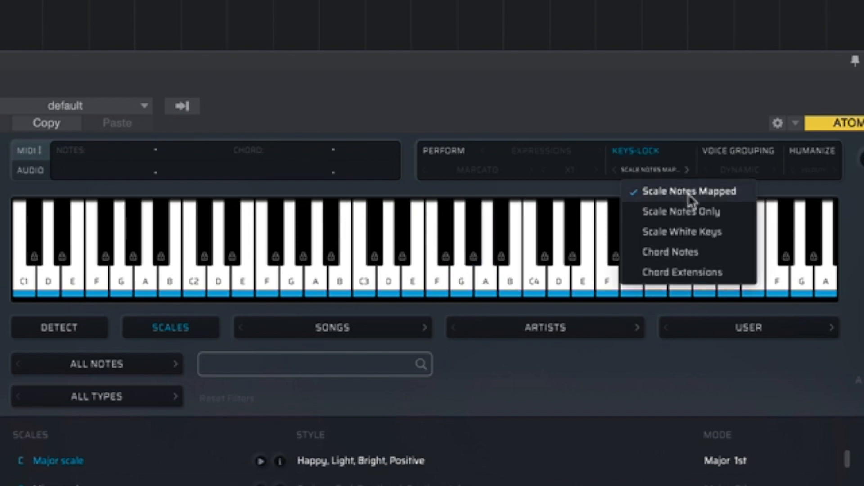
{"action": "left_click", "coordinate": [701, 233]}
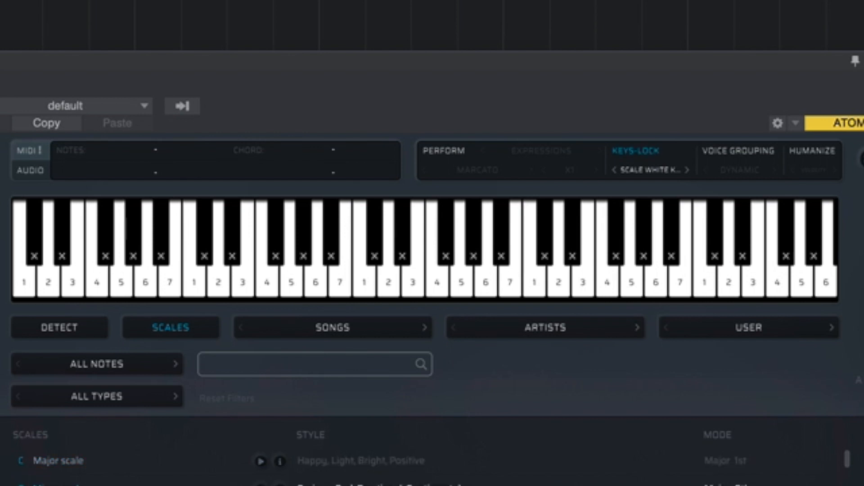
- Compare the keyboard with Keys-Lock off and on, and audition several numbered white keys of the C Minor scale
{"action": "left_click", "coordinate": [644, 153]}
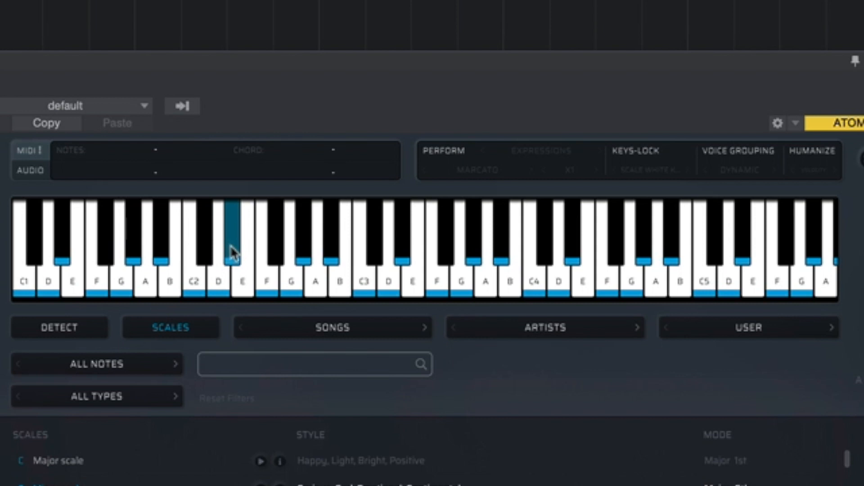
{"action": "left_click", "coordinate": [649, 153]}
{"action": "left_click", "coordinate": [713, 284]}
{"action": "left_click", "coordinate": [371, 288]}
{"action": "left_click", "coordinate": [437, 283]}
{"action": "left_click", "coordinate": [463, 283]}
{"action": "left_click", "coordinate": [532, 288]}
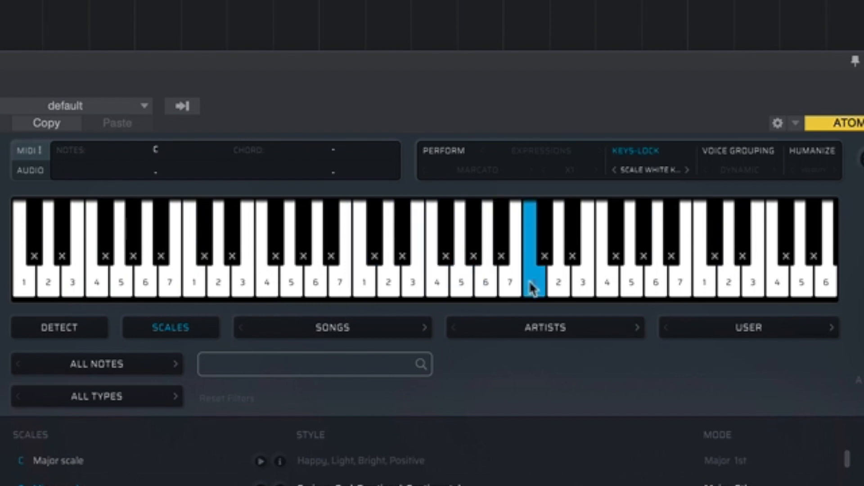
{"action": "left_click", "coordinate": [558, 279]}
- Change the Keys-Lock profile to Scale Notes Only
{"action": "left_click", "coordinate": [673, 171]}
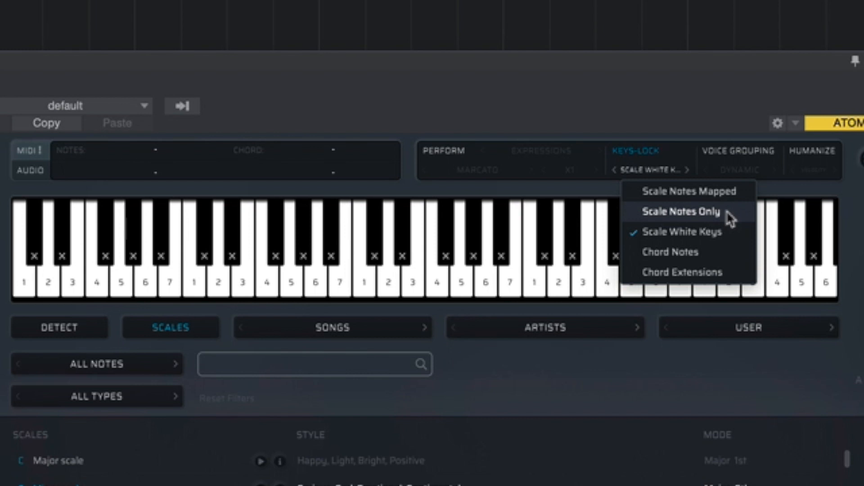
{"action": "left_click", "coordinate": [703, 211]}
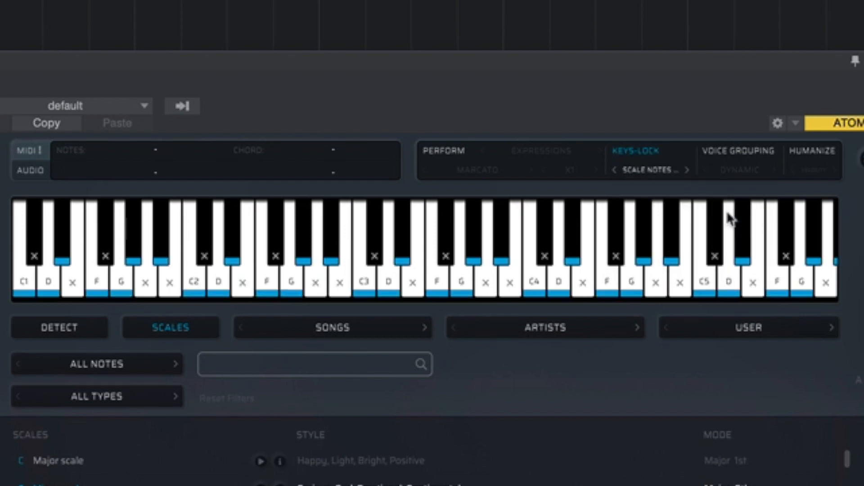
{"action": "left_click", "coordinate": [730, 217]}
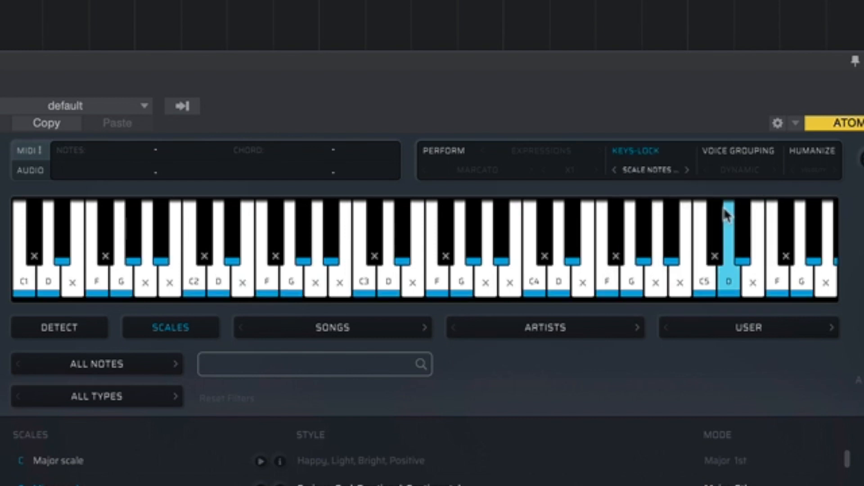
- Audition scale notes and blocked keys across the keyboard to test the Scale Notes Only lock
{"action": "left_click", "coordinate": [609, 274]}
{"action": "left_click", "coordinate": [584, 270]}
{"action": "left_click", "coordinate": [569, 259]}
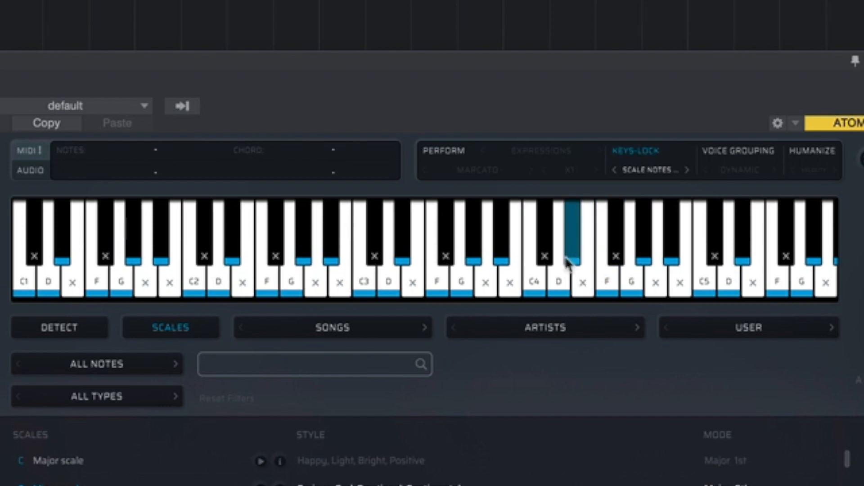
{"action": "left_click", "coordinate": [322, 297]}
{"action": "left_click_drag", "start_coordinate": [318, 286], "coordinate": [397, 263]}
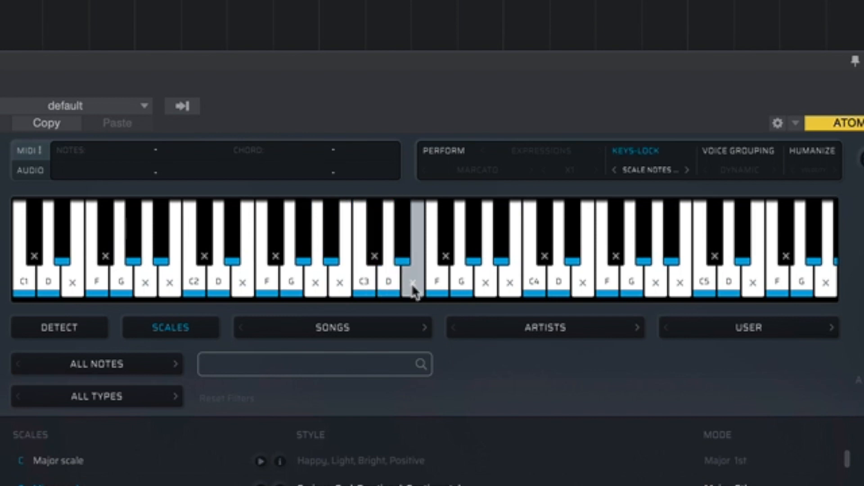
{"action": "left_click", "coordinate": [360, 289]}
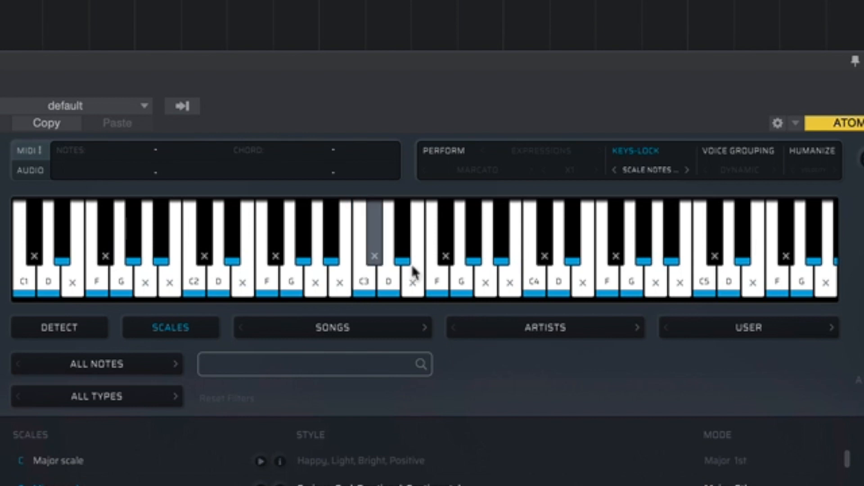
{"action": "left_click", "coordinate": [264, 288]}
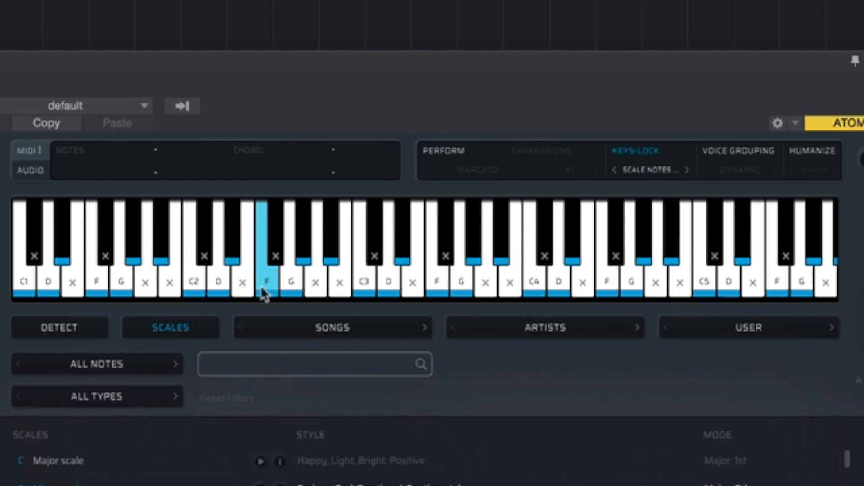
- Audition a few more scale and blocked keys in the second octave with the Scale Notes Only lock
{"action": "left_click", "coordinate": [276, 290]}
{"action": "left_click", "coordinate": [302, 254]}
{"action": "left_click", "coordinate": [337, 281]}
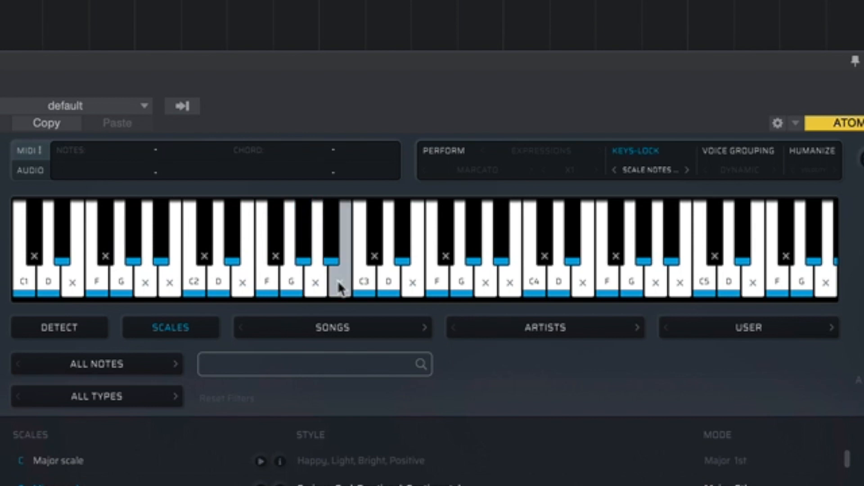
- Change the Keys-Lock profile to Chord Notes and select the C Major scale
{"action": "left_click", "coordinate": [648, 170]}
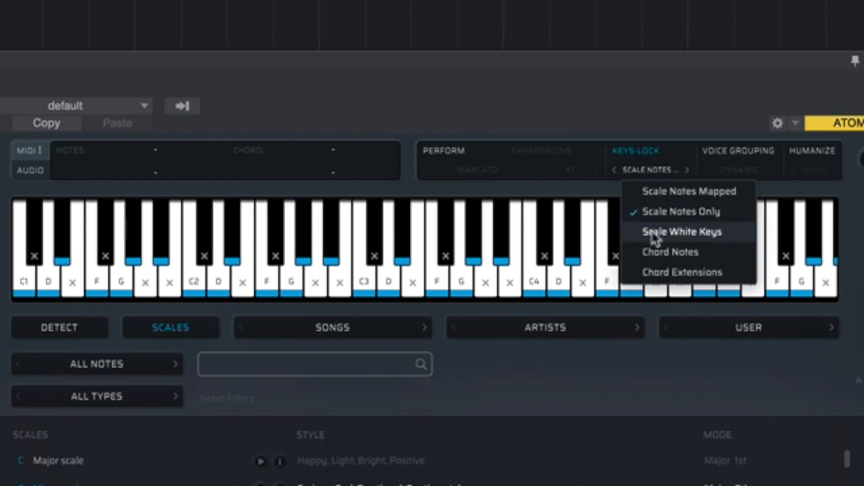
{"action": "left_click", "coordinate": [656, 253]}
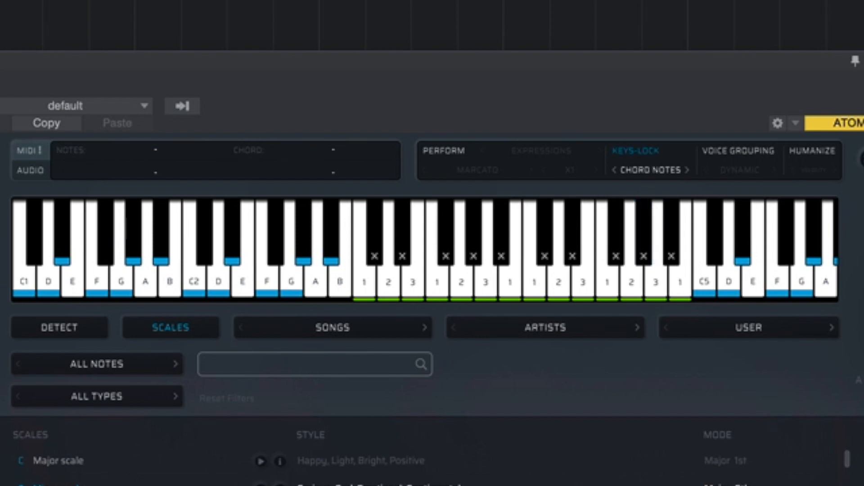
{"action": "left_click", "coordinate": [42, 464]}
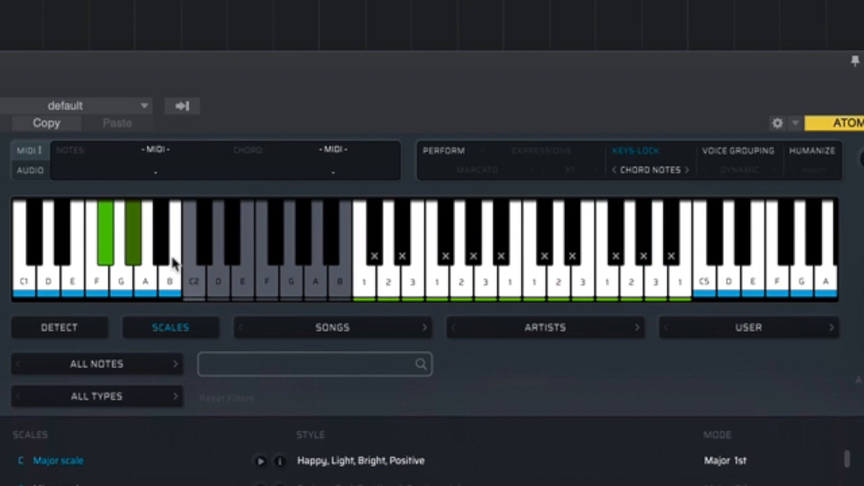
- Trigger the C maj chord and audition its numbered chord-note keys across the octaves from C3 to C5
{"action": "left_click", "coordinate": [186, 270]}
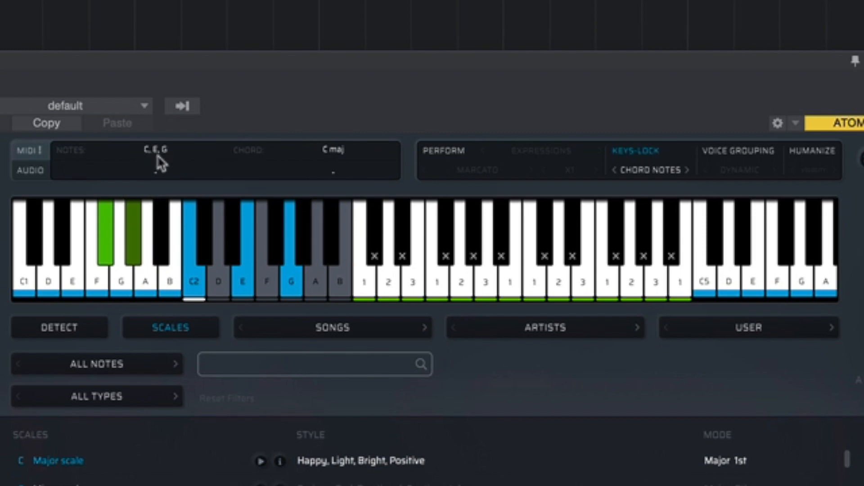
{"action": "left_click", "coordinate": [366, 290]}
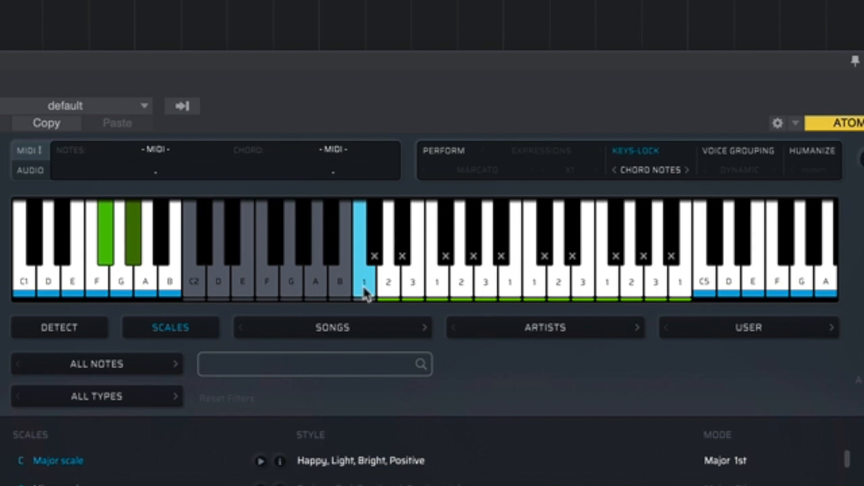
{"action": "left_click", "coordinate": [367, 293]}
{"action": "left_click", "coordinate": [386, 289]}
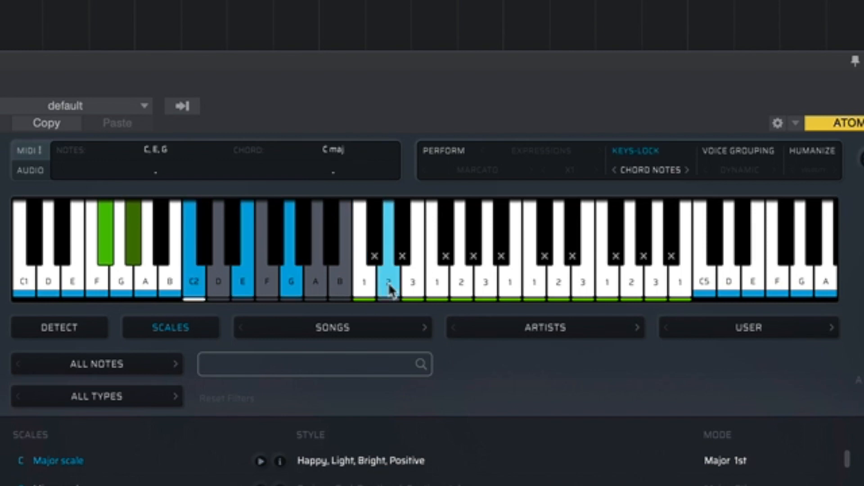
{"action": "left_click", "coordinate": [391, 290]}
{"action": "left_click", "coordinate": [413, 293]}
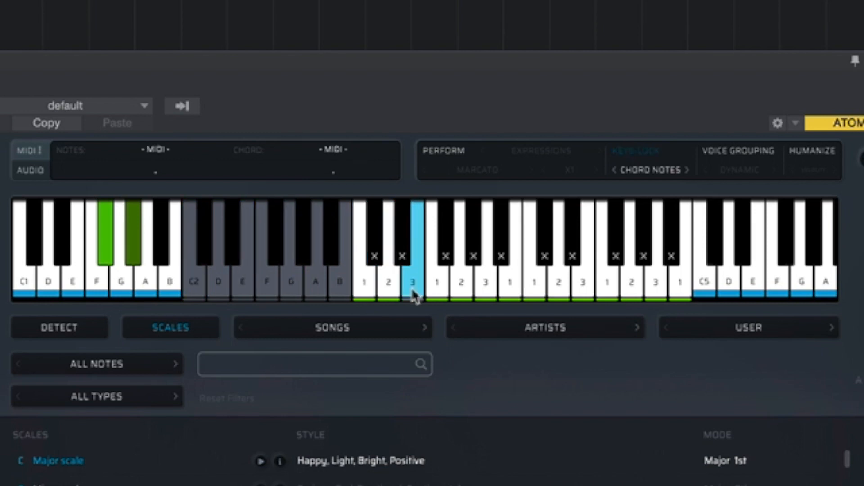
{"action": "left_click", "coordinate": [435, 292]}
{"action": "left_click", "coordinate": [439, 293]}
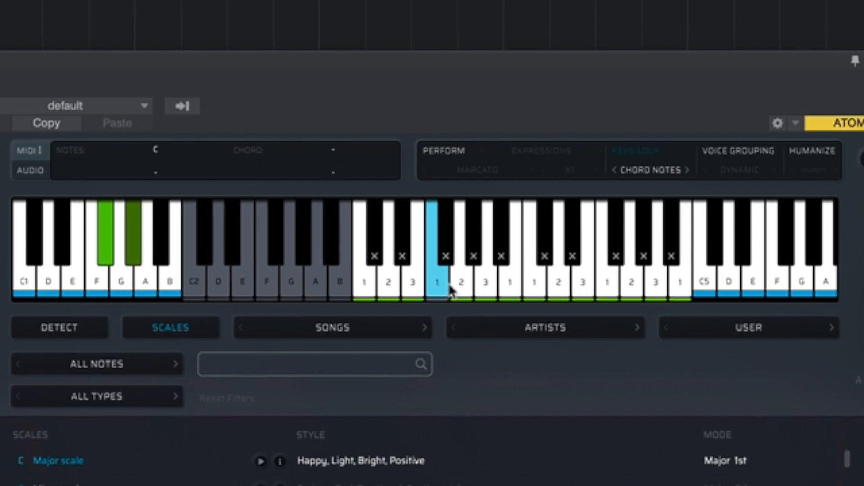
{"action": "left_click", "coordinate": [485, 289]}
{"action": "left_click", "coordinate": [490, 291]}
{"action": "left_click", "coordinate": [510, 292]}
{"action": "left_click", "coordinate": [537, 292]}
{"action": "left_click", "coordinate": [559, 293]}
{"action": "left_click", "coordinate": [580, 290]}
{"action": "left_click", "coordinate": [604, 288]}
{"action": "left_click", "coordinate": [632, 290]}
{"action": "left_click", "coordinate": [656, 286]}
{"action": "left_click", "coordinate": [676, 286]}
{"action": "left_click", "coordinate": [646, 288]}
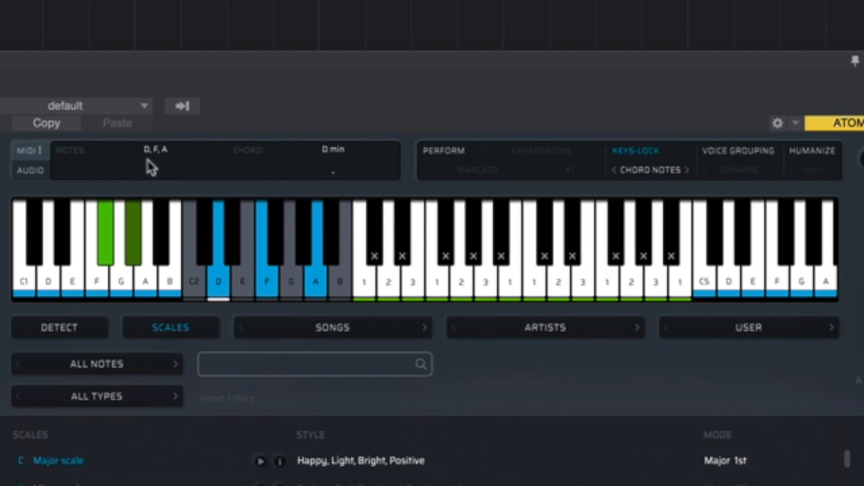
- Audition the numbered chord-note keys over the D min chord
{"action": "left_click", "coordinate": [362, 291]}
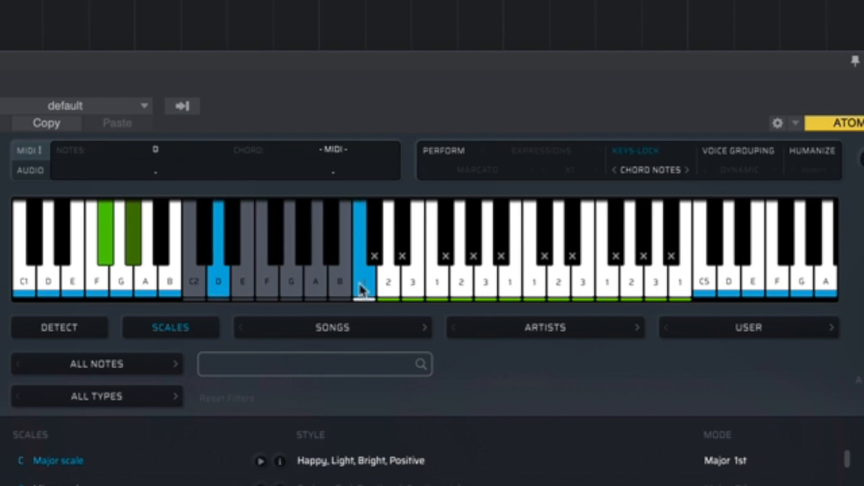
{"action": "left_click", "coordinate": [387, 288]}
{"action": "left_click", "coordinate": [412, 289]}
{"action": "left_click", "coordinate": [435, 288]}
{"action": "left_click", "coordinate": [486, 290]}
{"action": "left_click", "coordinate": [422, 247]}
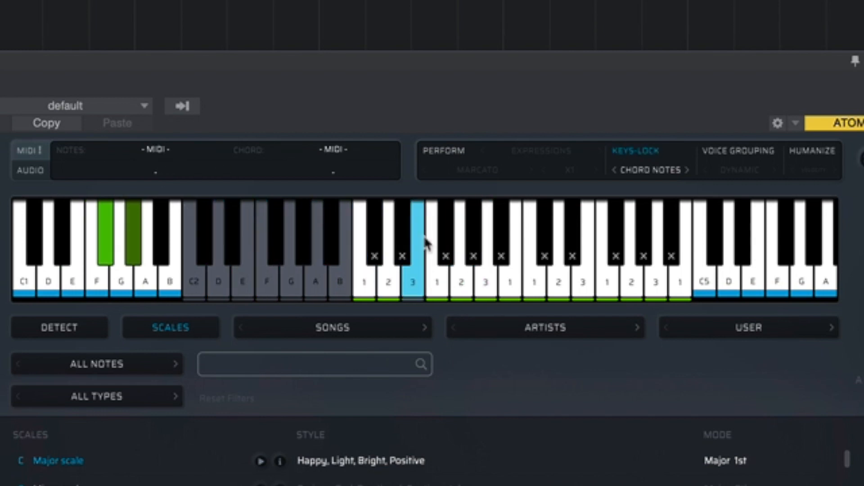
- Audition the numbered chord-note keys over the E min chord
{"action": "left_click", "coordinate": [379, 281]}
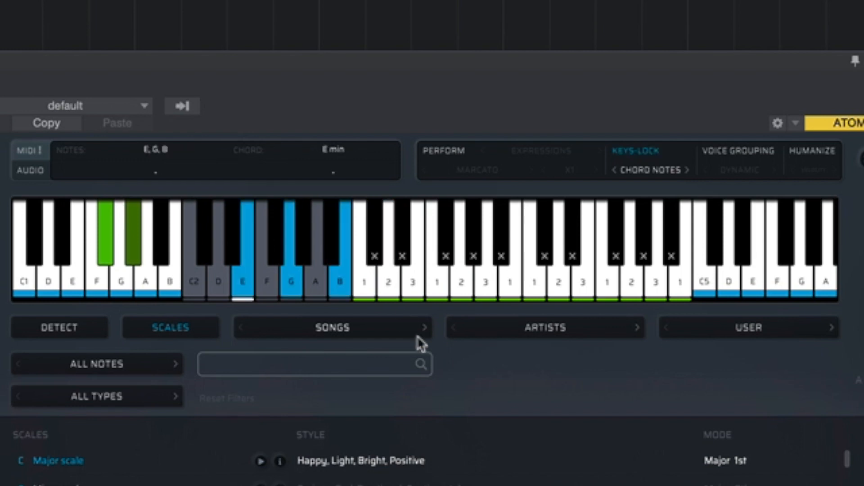
{"action": "left_click", "coordinate": [368, 292]}
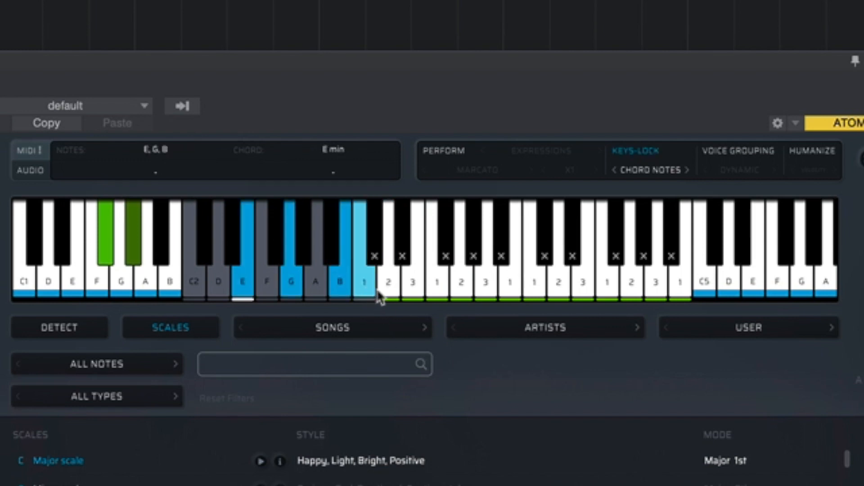
{"action": "left_click", "coordinate": [406, 292]}
{"action": "left_click", "coordinate": [360, 290]}
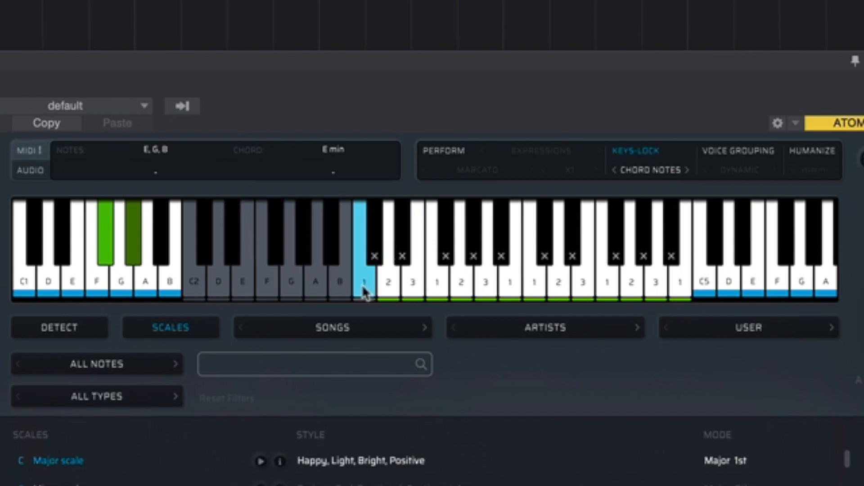
{"action": "left_click", "coordinate": [388, 289]}
{"action": "left_click", "coordinate": [413, 288]}
{"action": "left_click", "coordinate": [439, 281]}
{"action": "left_click", "coordinate": [476, 281]}
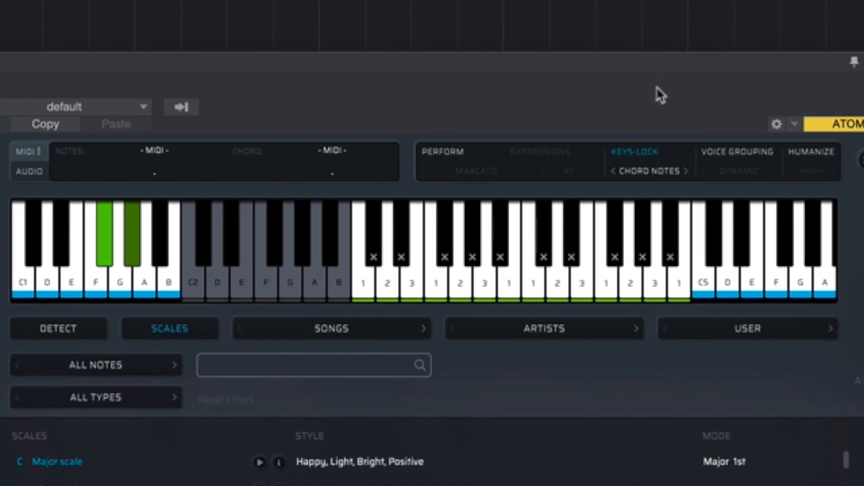
- Switch the Keys-Lock profile to Chord Extensions
{"action": "left_click", "coordinate": [665, 176]}
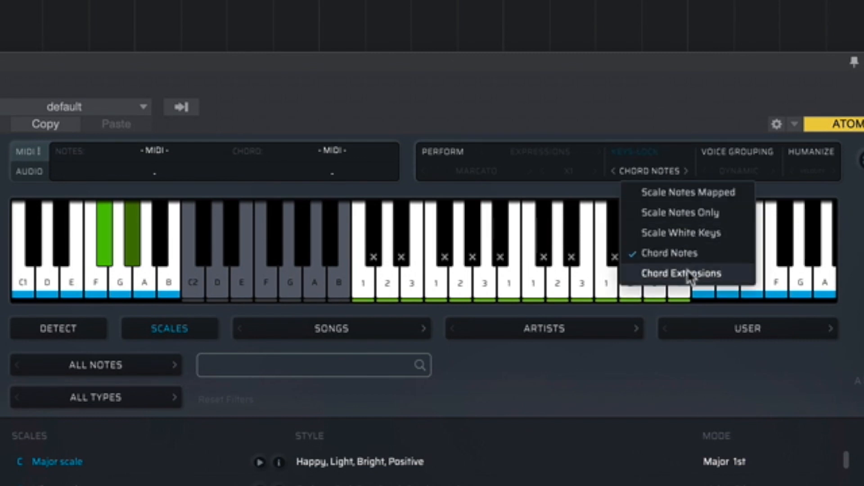
{"action": "left_click", "coordinate": [691, 272]}
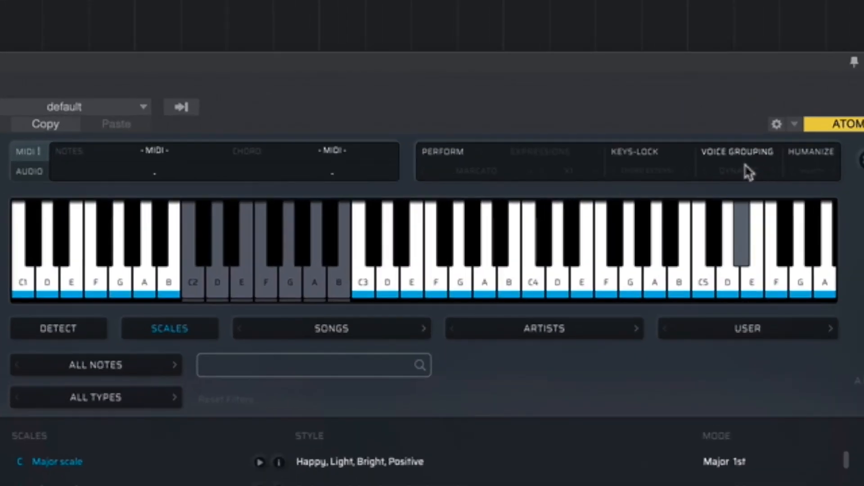
- Turn on Dynamic Voice Grouping and compare the scale chords with it off and on
{"action": "left_click", "coordinate": [537, 108]}
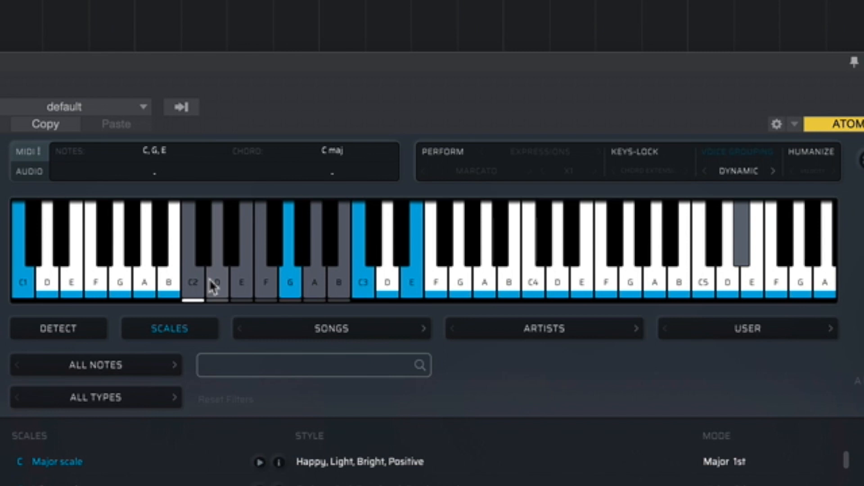
{"action": "left_click", "coordinate": [755, 150]}
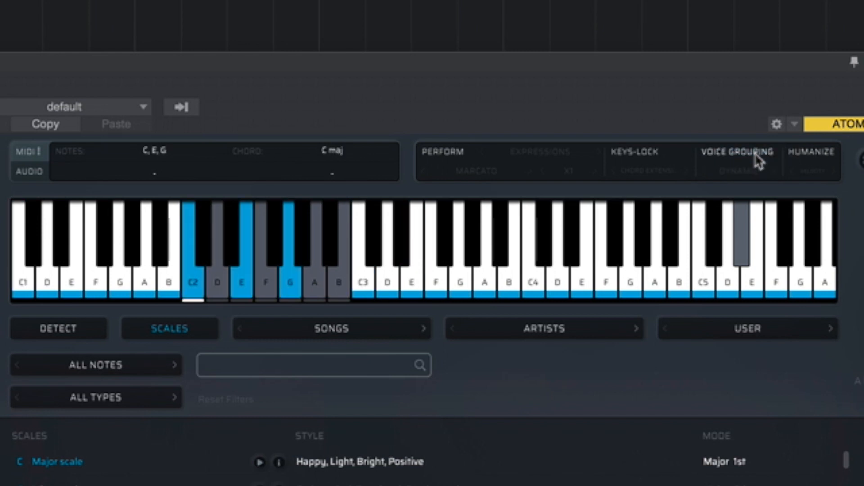
{"action": "left_click", "coordinate": [756, 155]}
{"action": "left_click", "coordinate": [756, 155]}
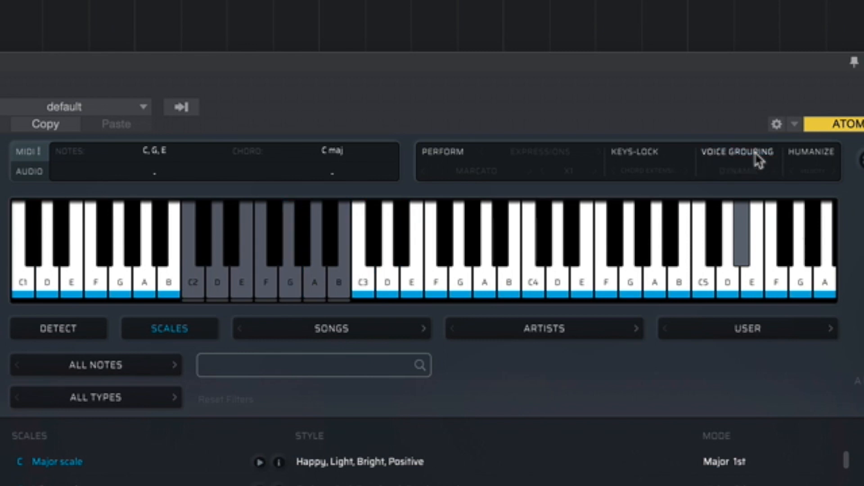
{"action": "left_click", "coordinate": [755, 156]}
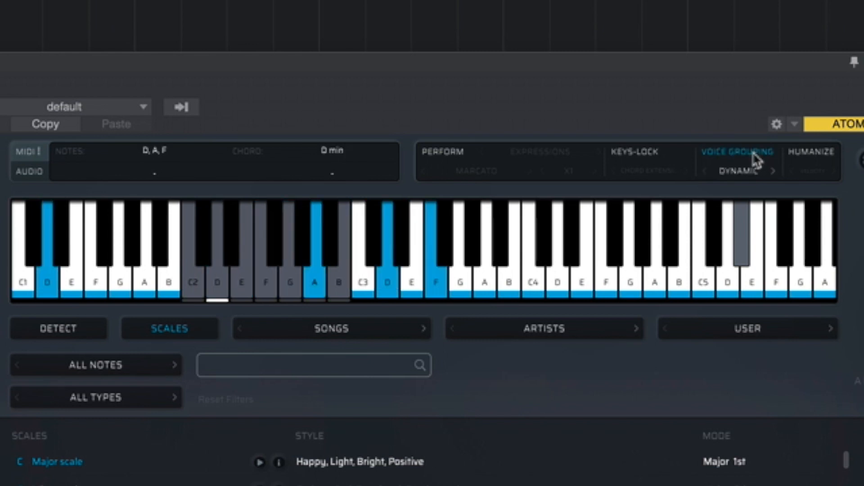
- Set Voice Grouping to Open Voicing and compare the chords with it on and off
{"action": "left_click", "coordinate": [751, 173]}
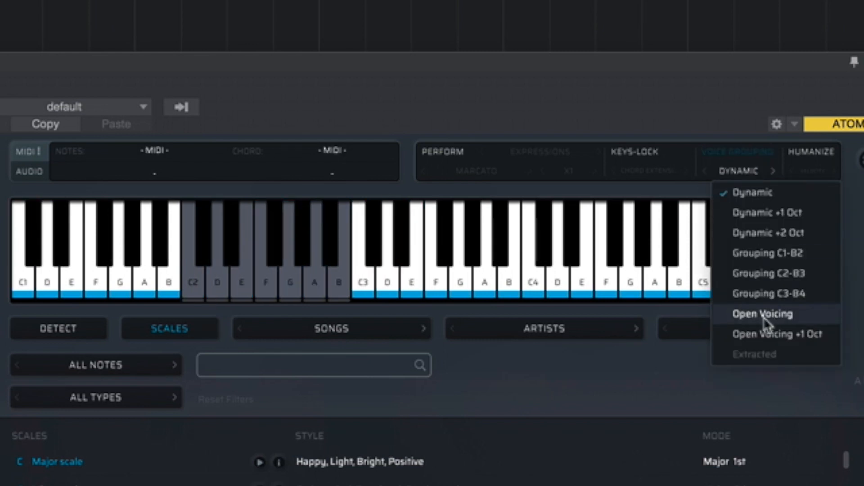
{"action": "left_click", "coordinate": [751, 315]}
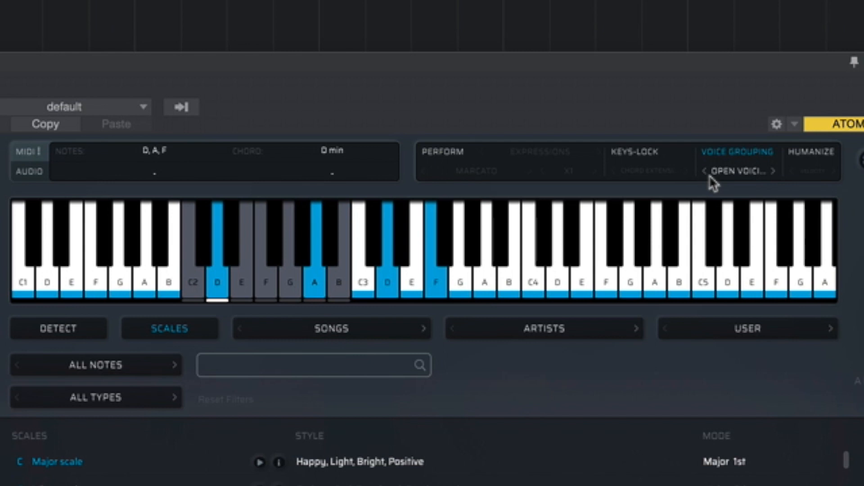
{"action": "left_click", "coordinate": [732, 154]}
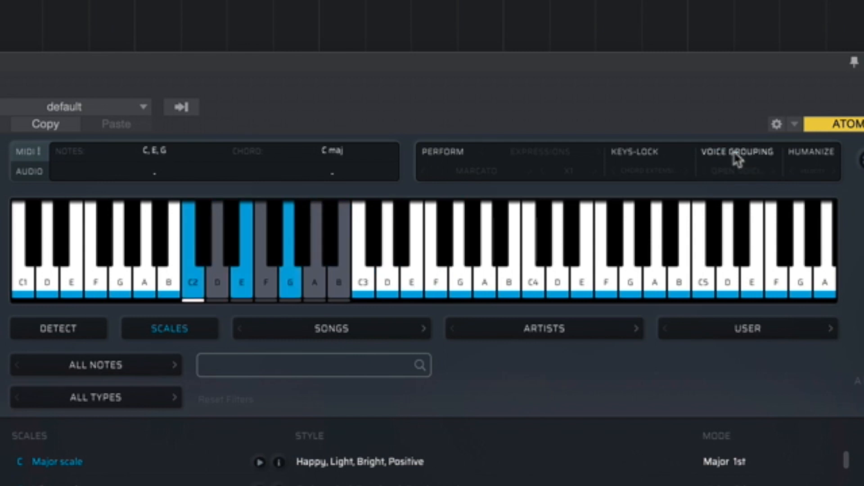
{"action": "left_click", "coordinate": [735, 174]}
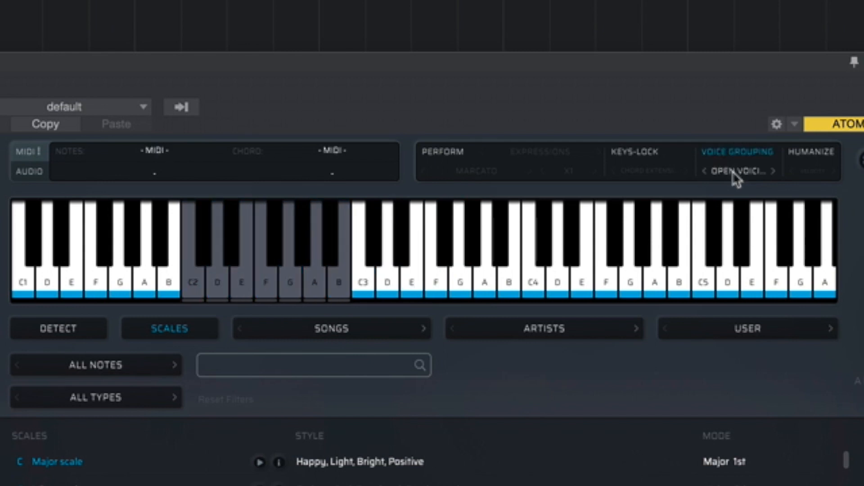
- Change Voice Grouping to Open Voicing +1 Oct and turn on Humanize
{"action": "left_click", "coordinate": [733, 176]}
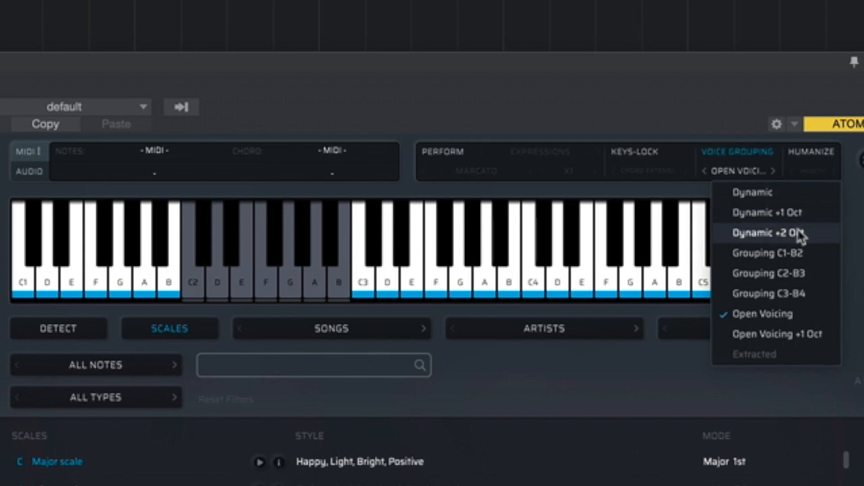
{"action": "left_click", "coordinate": [784, 338]}
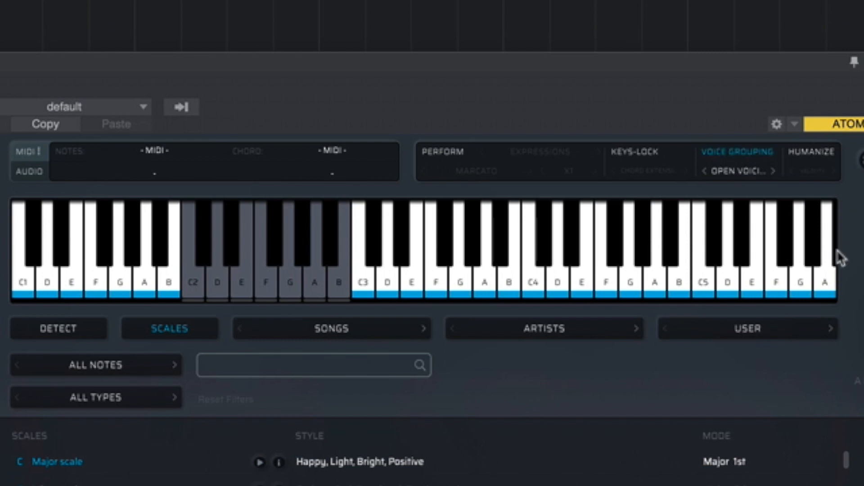
{"action": "left_click", "coordinate": [816, 171]}
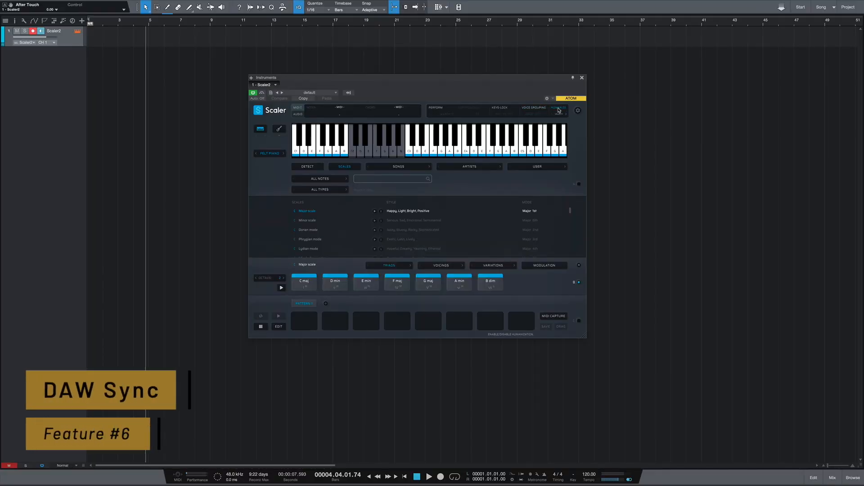
- Return to the song start, add the C maj, E min and F maj chords to the first three pattern slots, and play the song
{"action": "key", "text": "Home"}
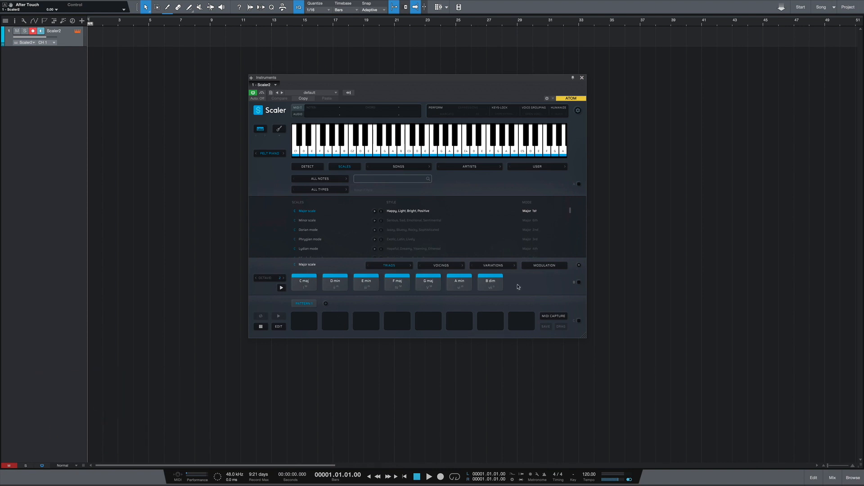
{"action": "left_click_drag", "start_coordinate": [299, 283], "coordinate": [303, 318]}
{"action": "left_click_drag", "start_coordinate": [366, 284], "coordinate": [335, 320]}
{"action": "left_click_drag", "start_coordinate": [397, 282], "coordinate": [366, 321]}
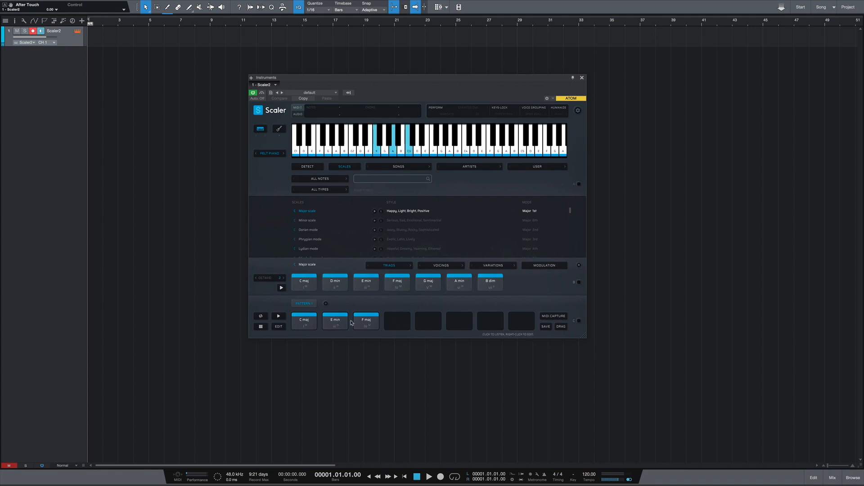
{"action": "key", "text": "space"}
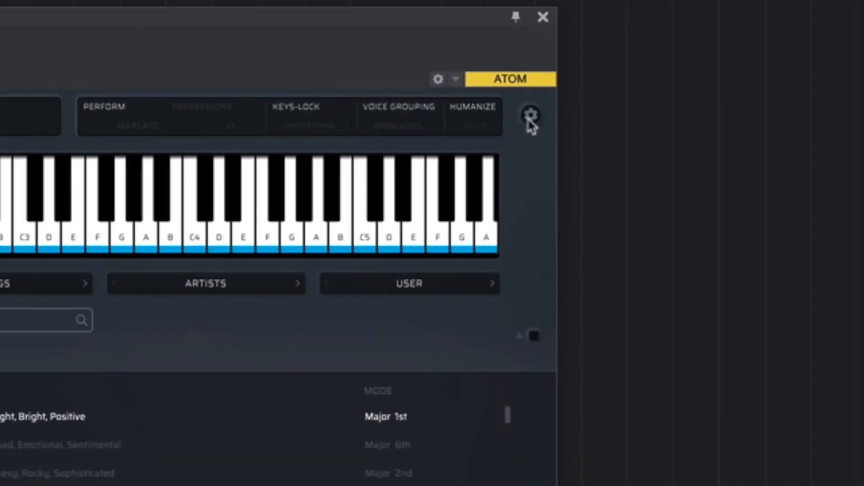
- Turn on DAW Sync in Scaler's playback settings
{"action": "left_click", "coordinate": [529, 118]}
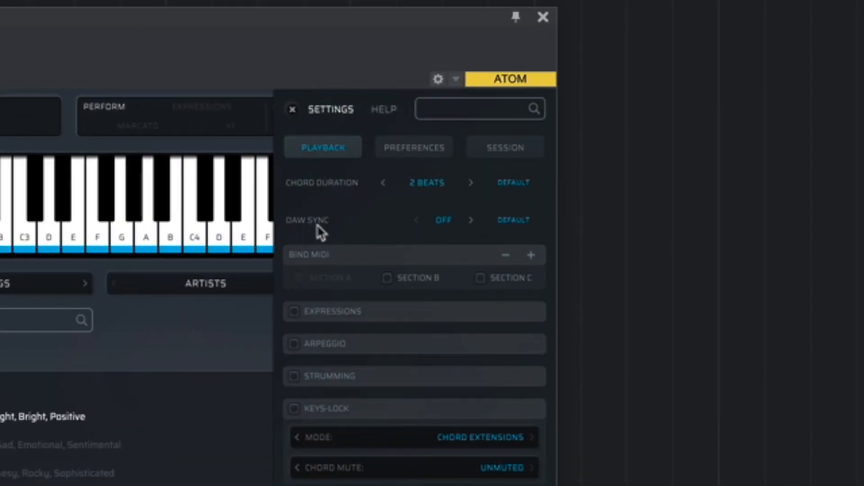
{"action": "left_click", "coordinate": [446, 221]}
{"action": "left_click", "coordinate": [452, 265]}
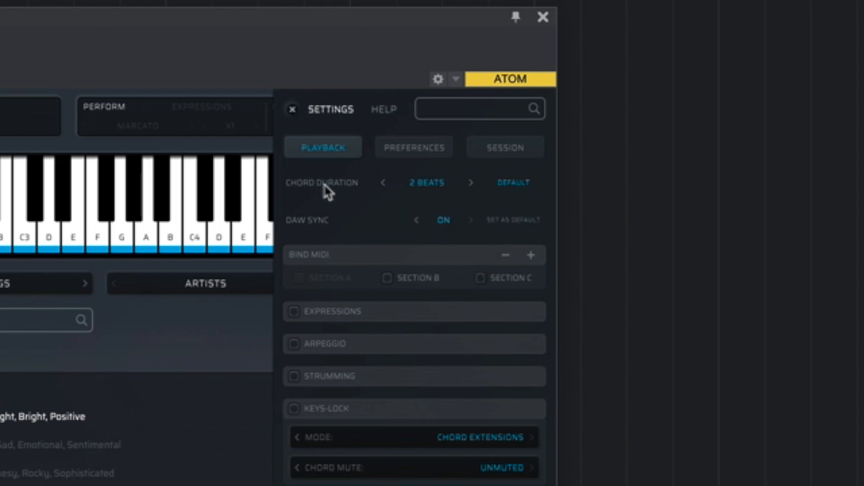
- Look through the chord duration choices without changing the setting and close the playback settings
{"action": "left_click", "coordinate": [424, 187]}
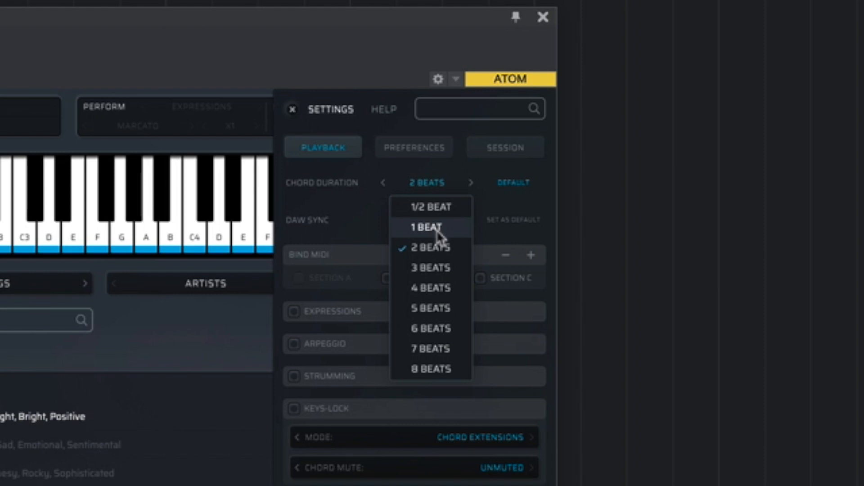
{"action": "left_click", "coordinate": [366, 196]}
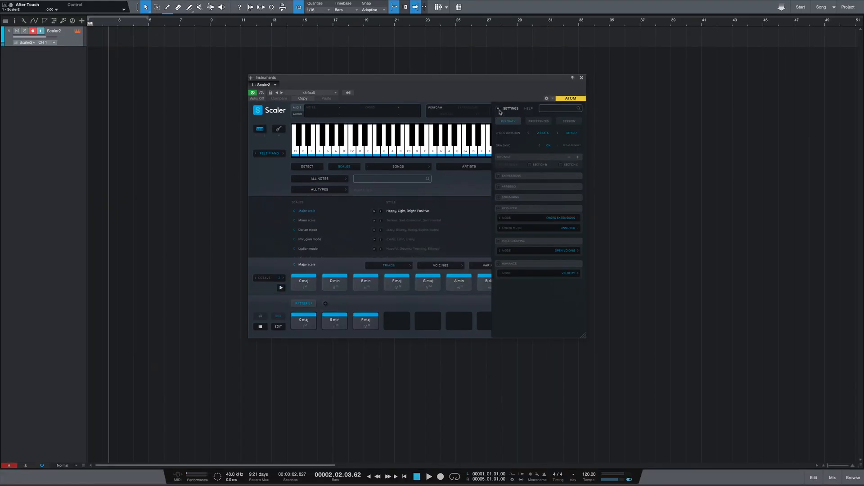
{"action": "left_click", "coordinate": [498, 109]}
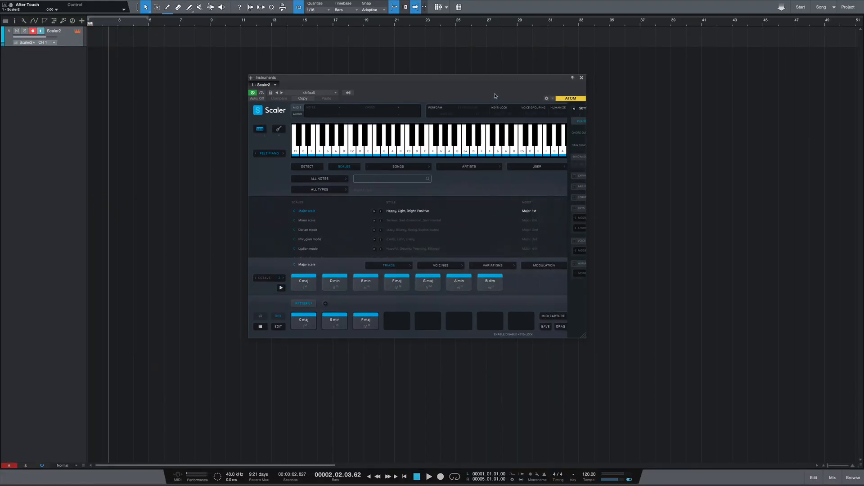
- Start and stop the song to hear the three-chord pattern play in sync with the DAW transport
{"action": "left_click", "coordinate": [357, 287]}
{"action": "left_click", "coordinate": [360, 320]}
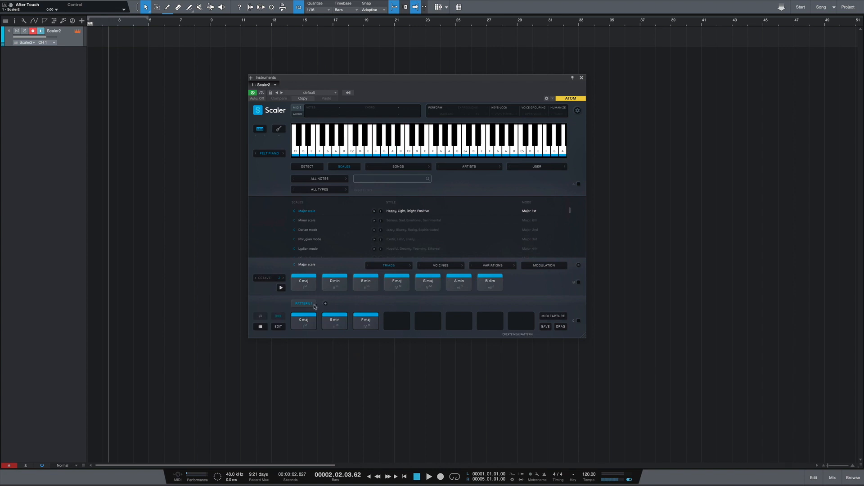
{"action": "key", "text": "space"}
{"action": "key", "text": "space"}
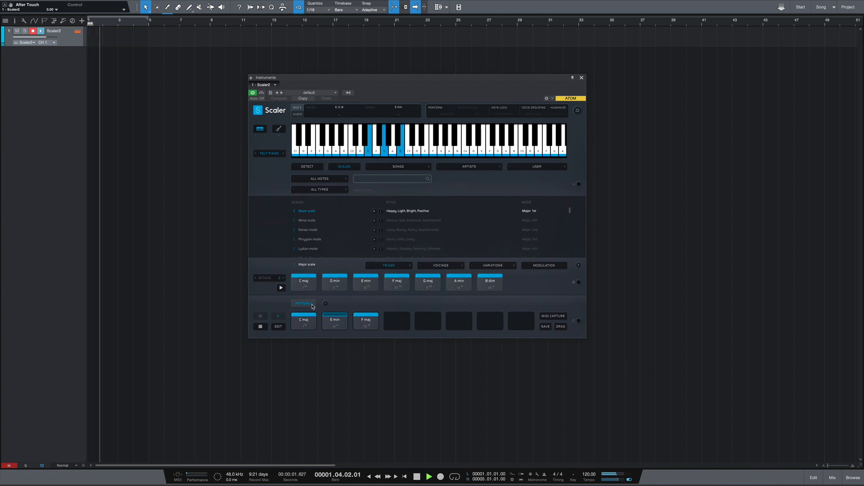
{"action": "key", "text": "space"}
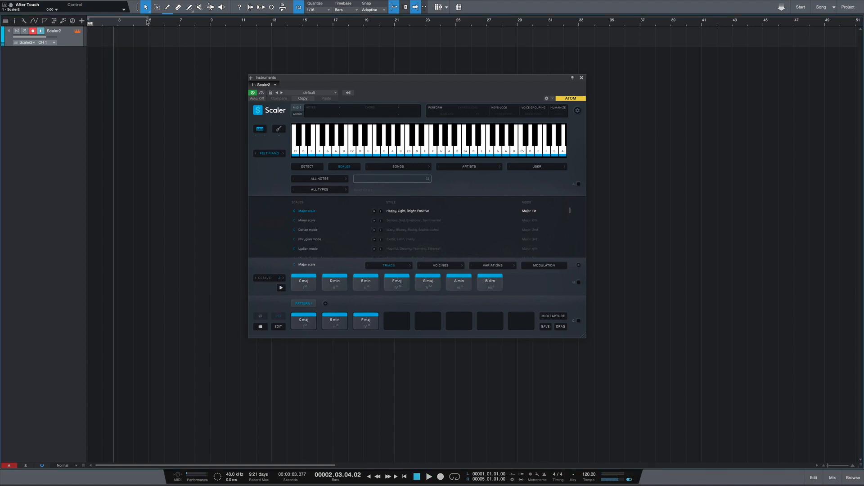
{"action": "left_click_drag", "start_coordinate": [136, 22], "coordinate": [120, 23]}
{"action": "right_click", "coordinate": [115, 24]}
{"action": "left_click", "coordinate": [135, 98]}
{"action": "key", "text": "space"}
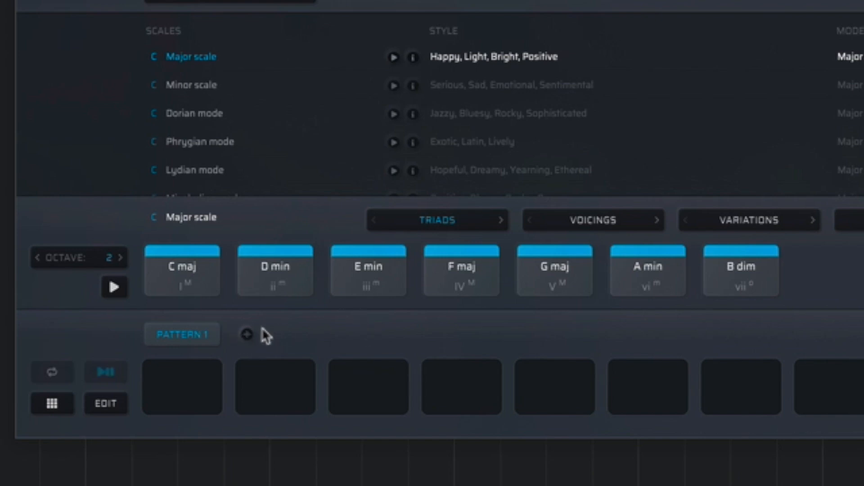
- Rename the first pattern INTRO and fill its first three slots with the C maj, E min and F maj chords
{"action": "double_click", "coordinate": [198, 335]}
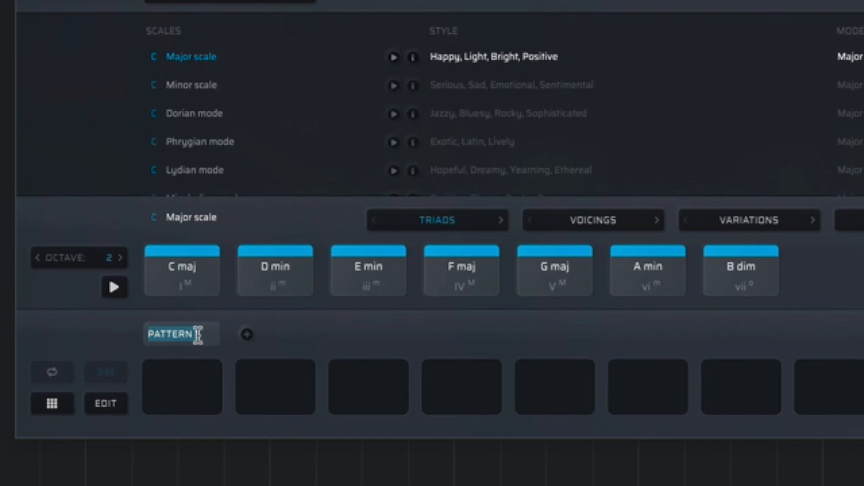
{"action": "type", "text": "INTRO"}
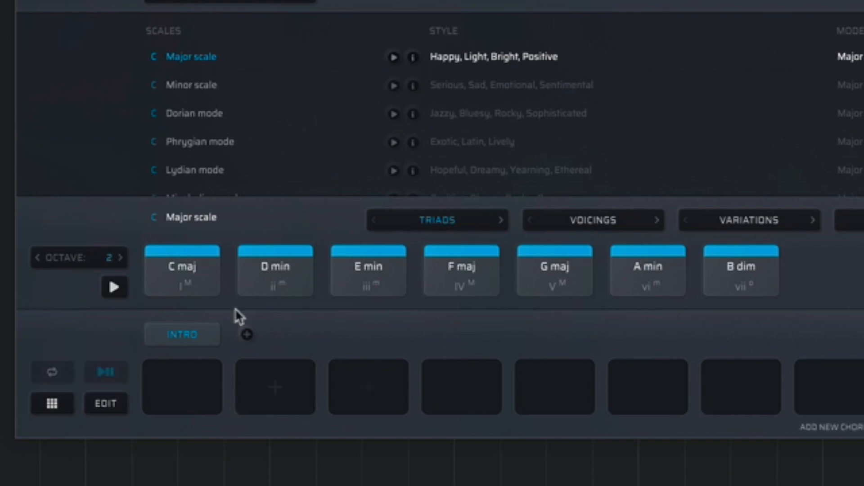
{"action": "left_click_drag", "start_coordinate": [194, 297], "coordinate": [186, 380]}
{"action": "left_click_drag", "start_coordinate": [365, 288], "coordinate": [281, 376]}
{"action": "left_click_drag", "start_coordinate": [439, 290], "coordinate": [381, 374]}
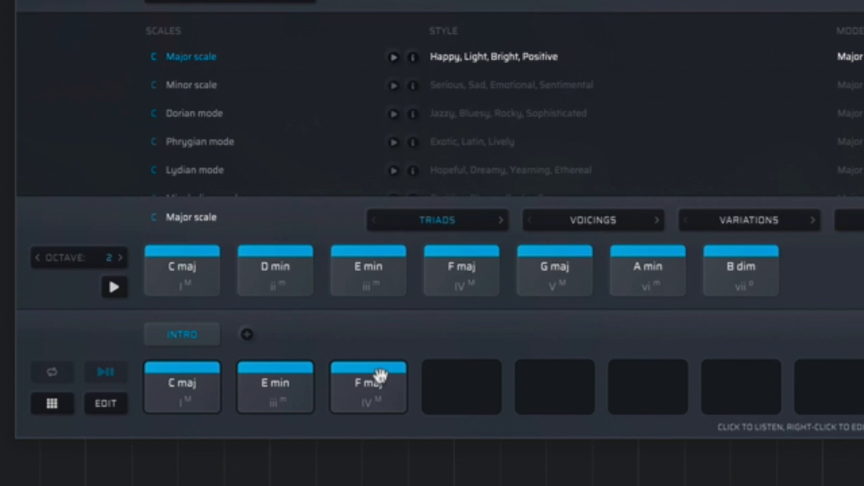
- Add a second pattern, select it and rename it VERSE
{"action": "left_click", "coordinate": [246, 335]}
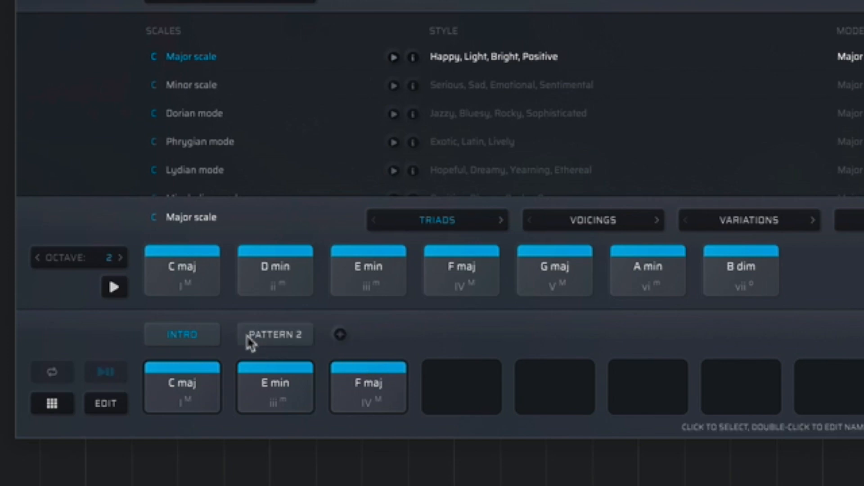
{"action": "left_click", "coordinate": [271, 338]}
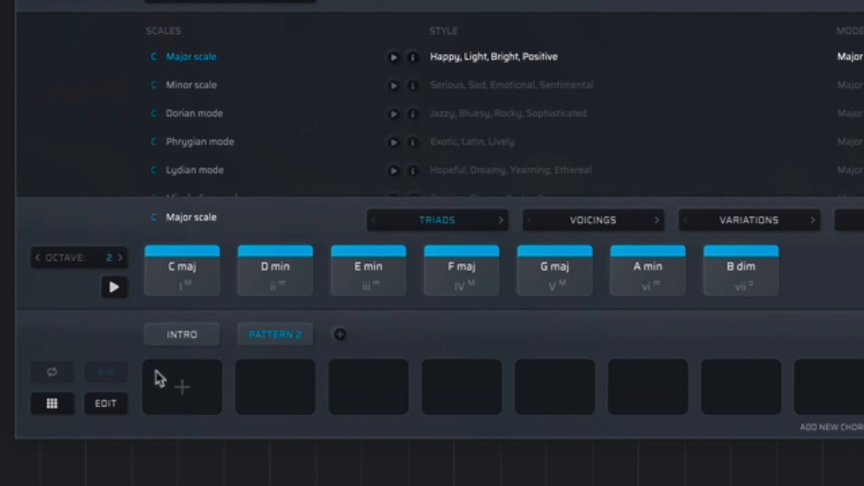
{"action": "double_click", "coordinate": [273, 338]}
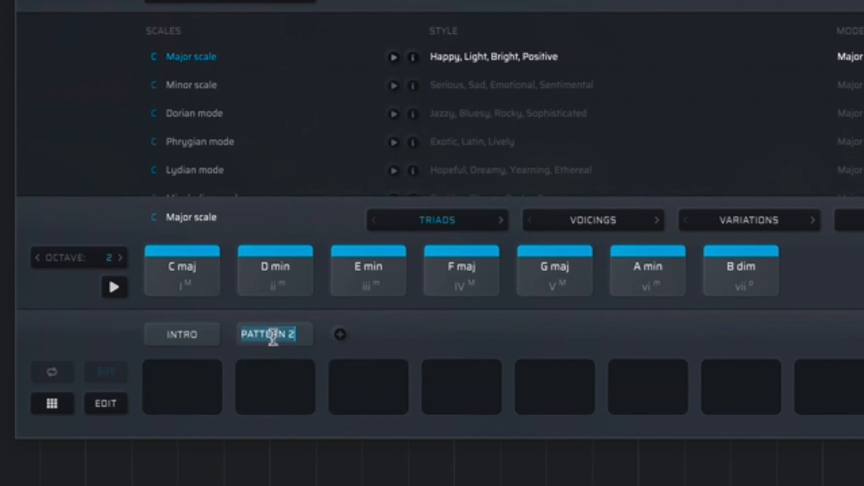
{"action": "type", "text": "Verse"}
{"action": "key", "text": "Return"}
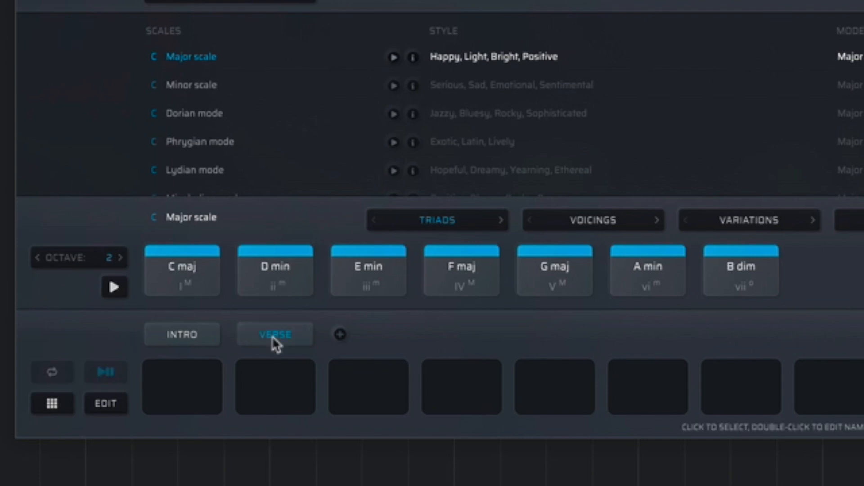
- Add the C maj, F maj and G maj chords to the first three slots of the VERSE pattern
{"action": "left_click_drag", "start_coordinate": [193, 264], "coordinate": [198, 374]}
{"action": "left_click_drag", "start_coordinate": [459, 272], "coordinate": [276, 387]}
{"action": "left_click_drag", "start_coordinate": [579, 270], "coordinate": [379, 380]}
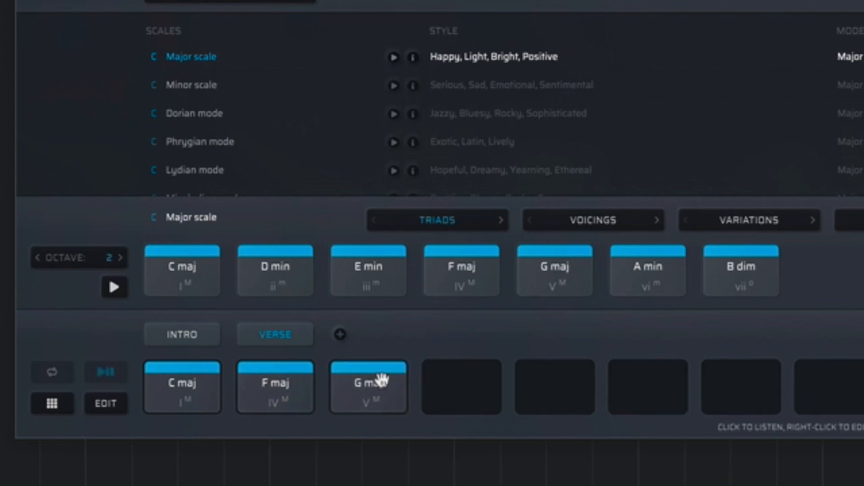
- Switch back and forth between the INTRO and VERSE patterns to compare their chords
{"action": "left_click", "coordinate": [203, 346]}
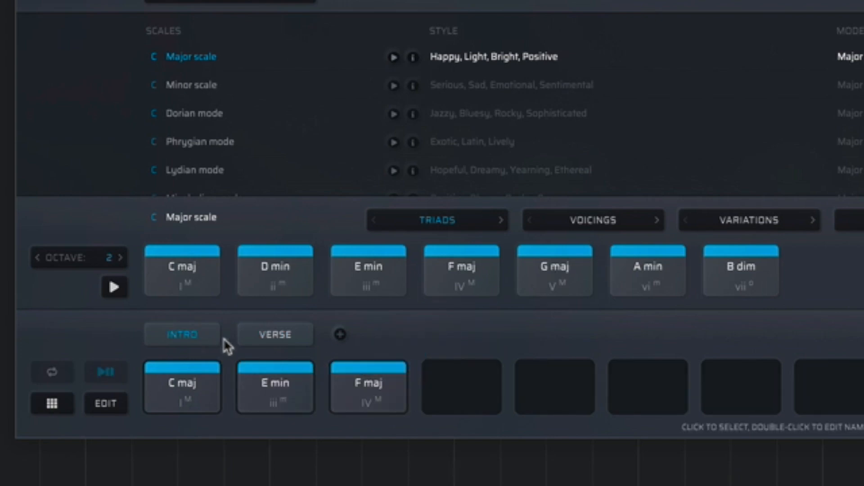
{"action": "left_click", "coordinate": [275, 335]}
{"action": "left_click", "coordinate": [193, 339]}
{"action": "left_click", "coordinate": [260, 339]}
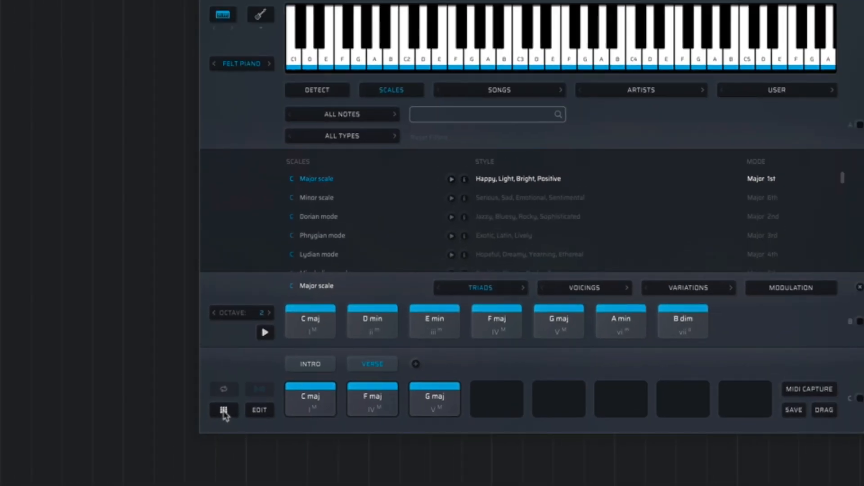
- Show all chord patterns together in the playback matrix and audition chords from the two rows
{"action": "left_click", "coordinate": [52, 404]}
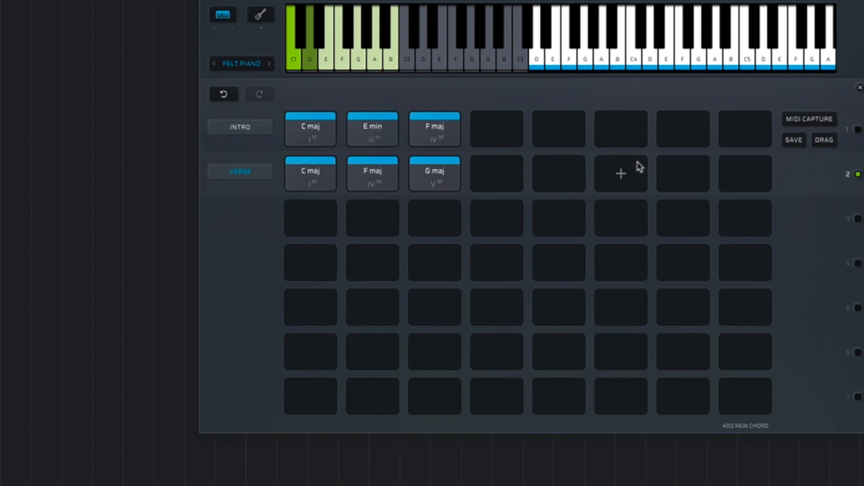
{"action": "left_click", "coordinate": [452, 175]}
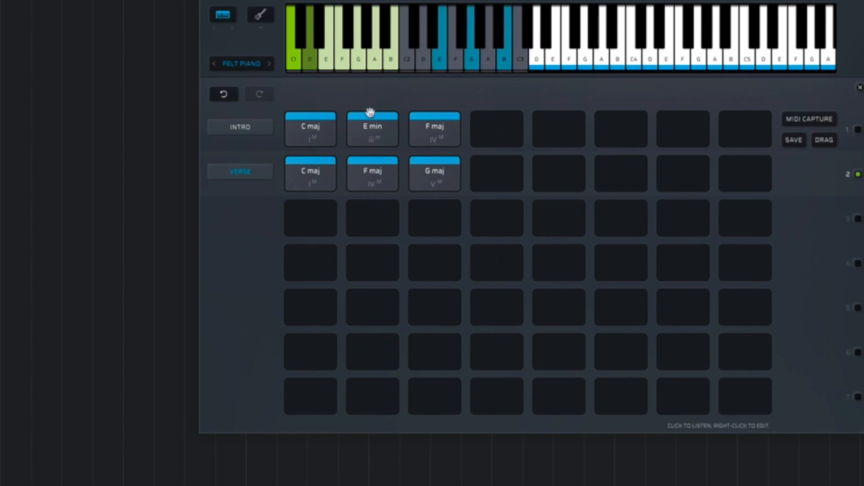
{"action": "right_click", "coordinate": [318, 123]}
{"action": "left_click", "coordinate": [494, 164]}
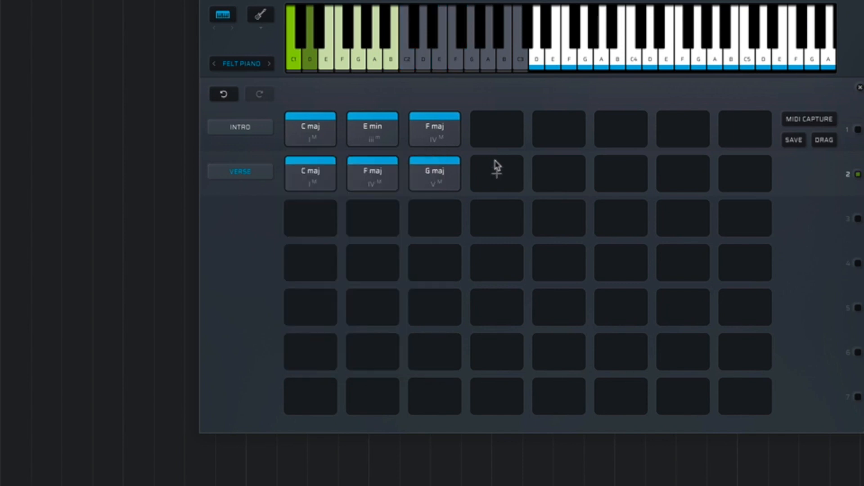
- Build an F maj chord in the fourth slot of the VERSE pattern, apply it and listen to the row
{"action": "left_click", "coordinate": [493, 163]}
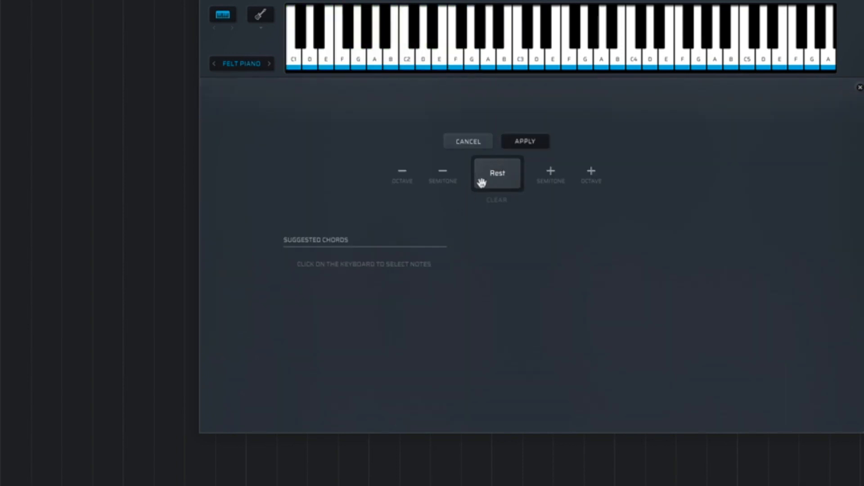
{"action": "left_click", "coordinate": [457, 61]}
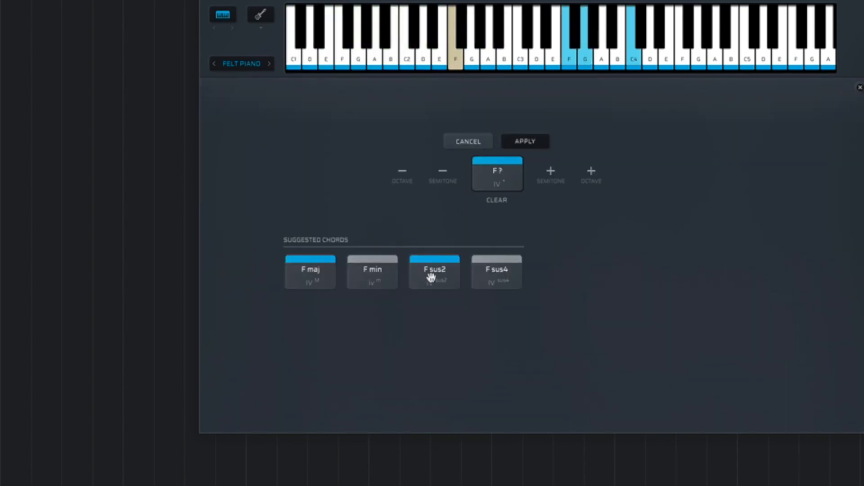
{"action": "left_click", "coordinate": [523, 142]}
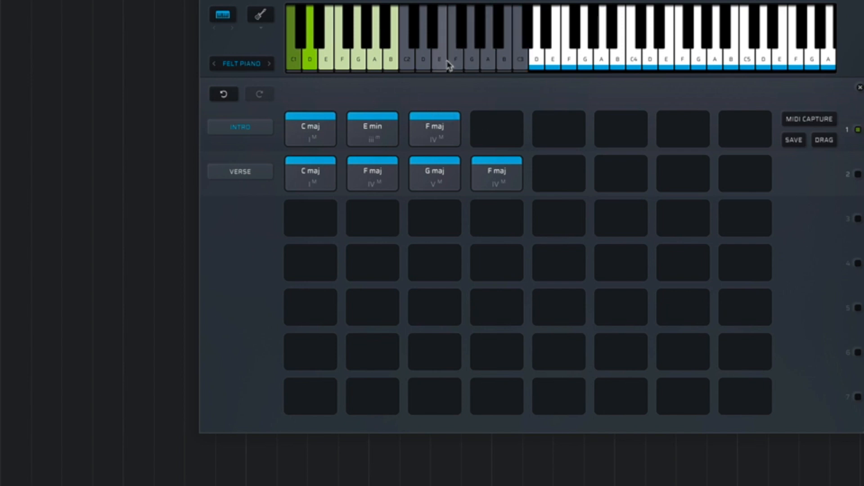
{"action": "left_click", "coordinate": [414, 178]}
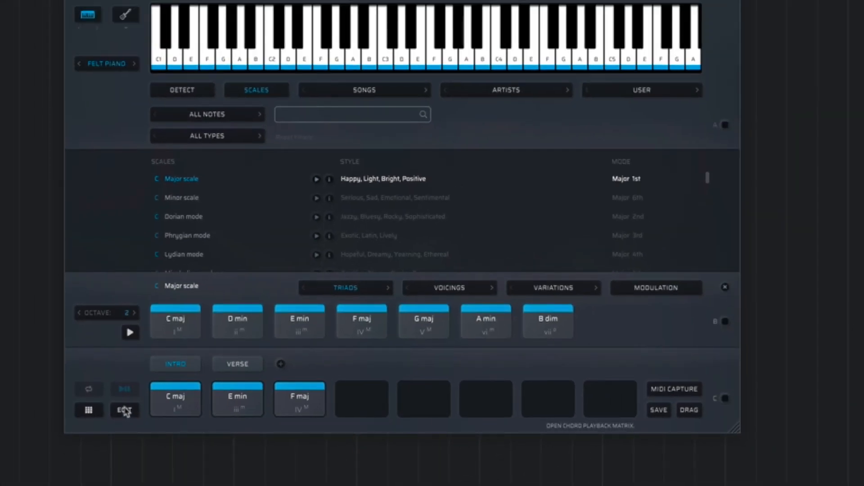
- Open the INTRO pattern for editing and expand its Chord Voicings, Playback Timings and Playback Performances sections
{"action": "left_click", "coordinate": [125, 410]}
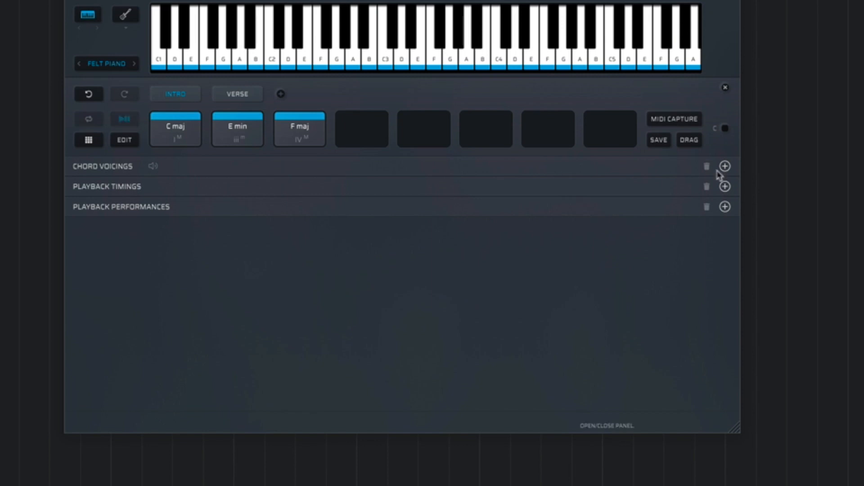
{"action": "left_click", "coordinate": [725, 167]}
{"action": "left_click", "coordinate": [725, 259]}
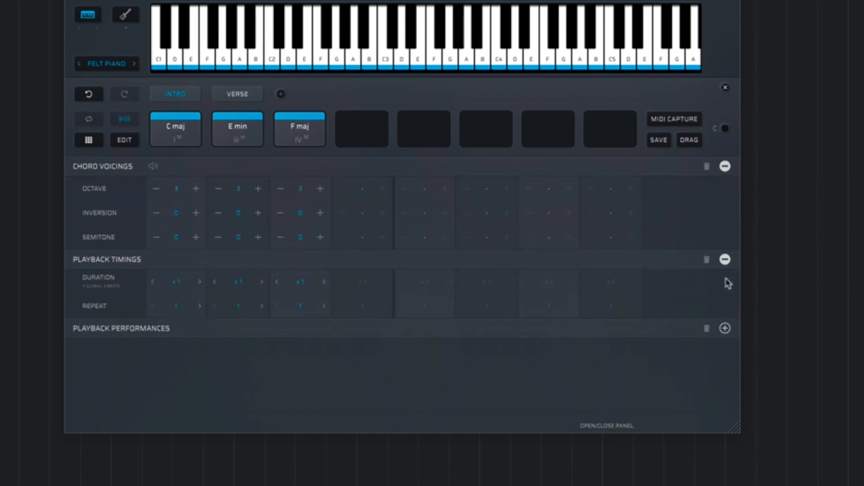
{"action": "left_click", "coordinate": [725, 328]}
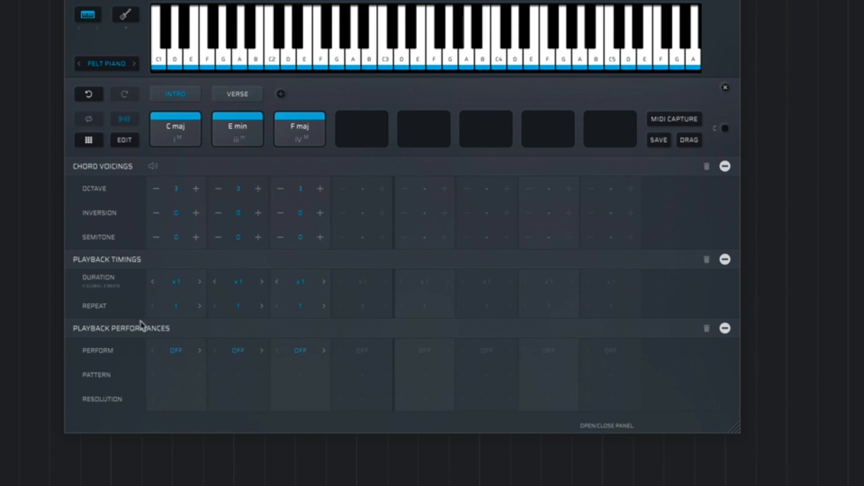
- Listen to the INTRO chords, then set the C maj chord's octave to 4 and its inversion to -1
{"action": "left_click", "coordinate": [260, 121]}
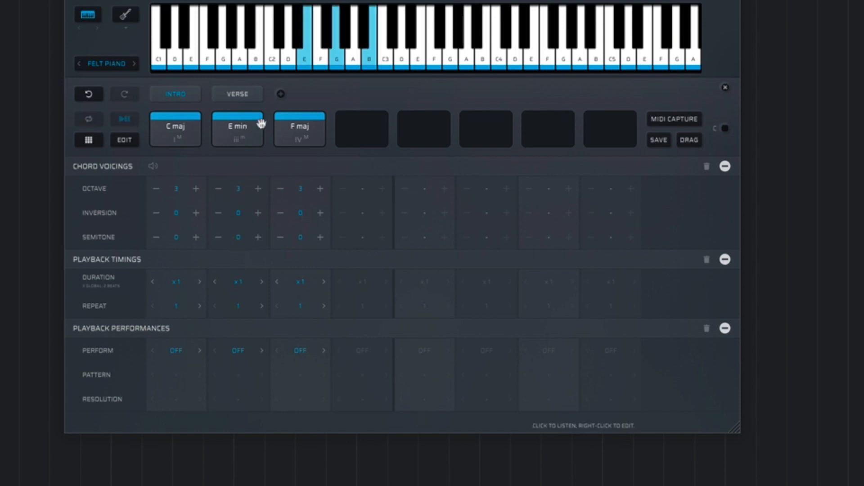
{"action": "left_click", "coordinate": [306, 117]}
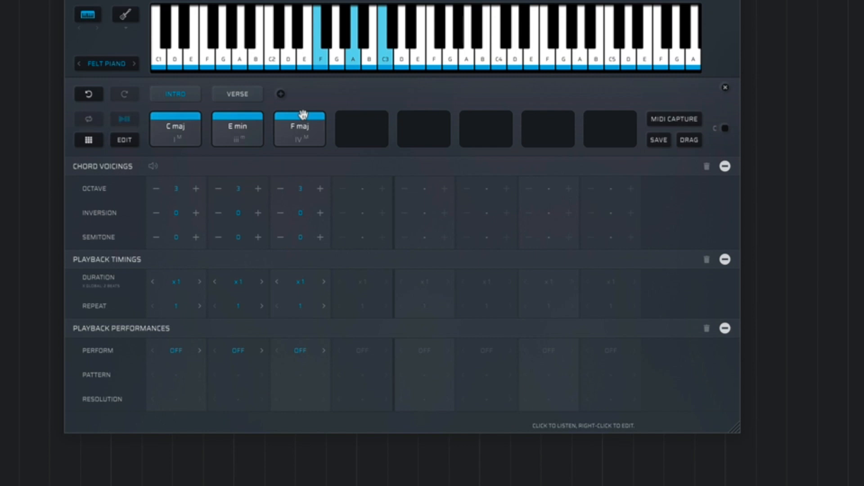
{"action": "left_click", "coordinate": [160, 137]}
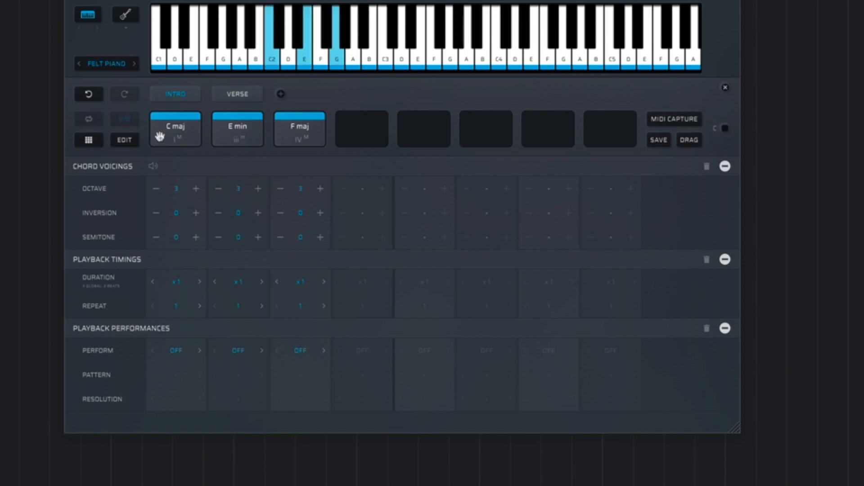
{"action": "left_click", "coordinate": [197, 189]}
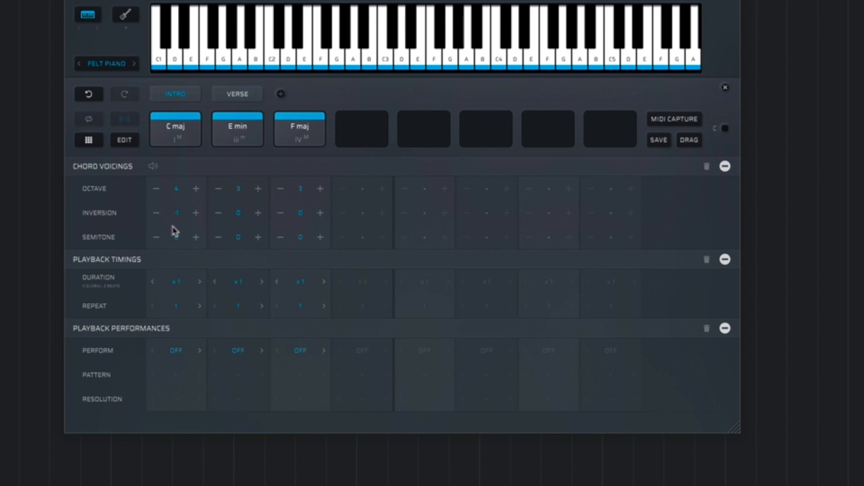
- Set the E min chord's duration to x2 and its repeat to 2
{"action": "left_click", "coordinate": [231, 121]}
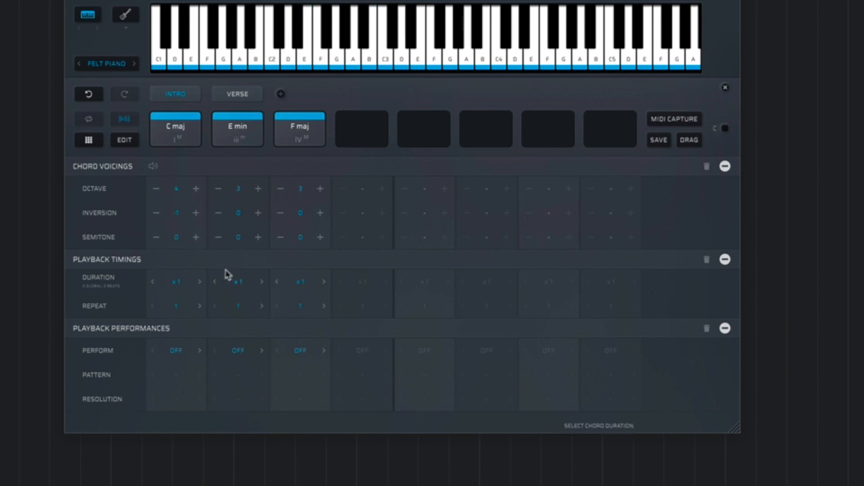
{"action": "left_click", "coordinate": [263, 284]}
{"action": "left_click", "coordinate": [262, 307]}
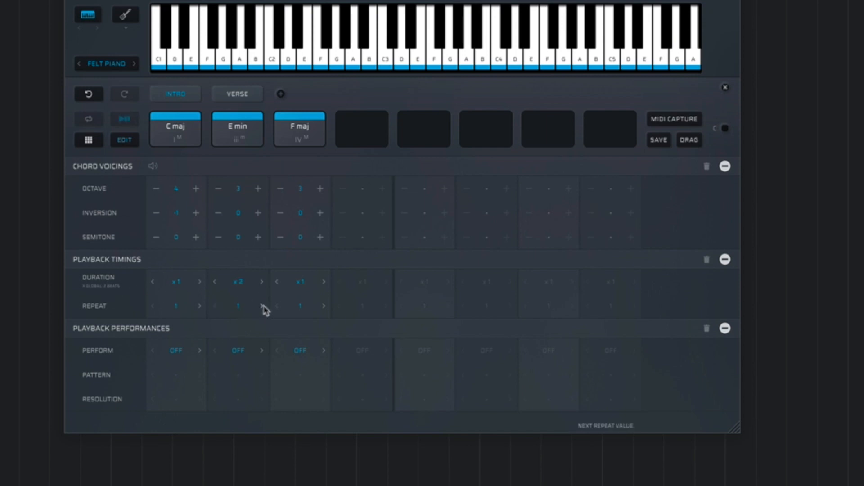
- Set the E min chord's performance to Expression and its pattern to Veloce from the Vivace performances
{"action": "left_click", "coordinate": [264, 350]}
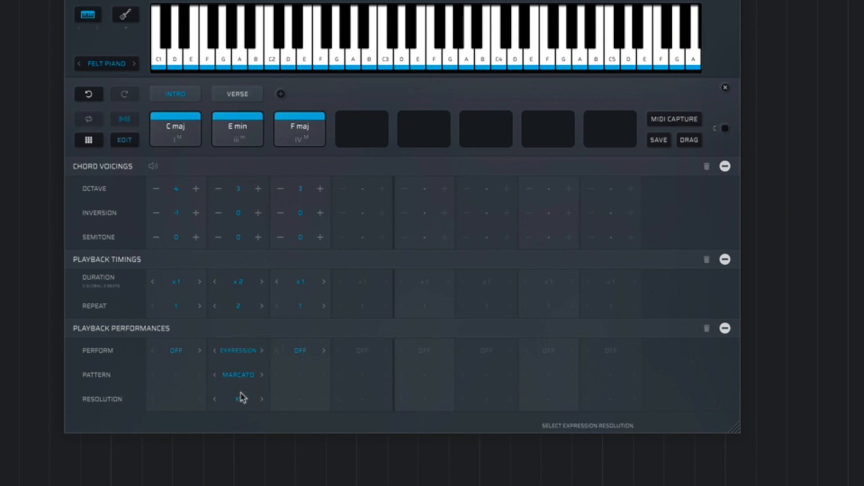
{"action": "left_click", "coordinate": [241, 377]}
{"action": "mouse_move", "coordinate": [270, 411]}
{"action": "mouse_move", "coordinate": [276, 396]}
{"action": "mouse_move", "coordinate": [344, 393]}
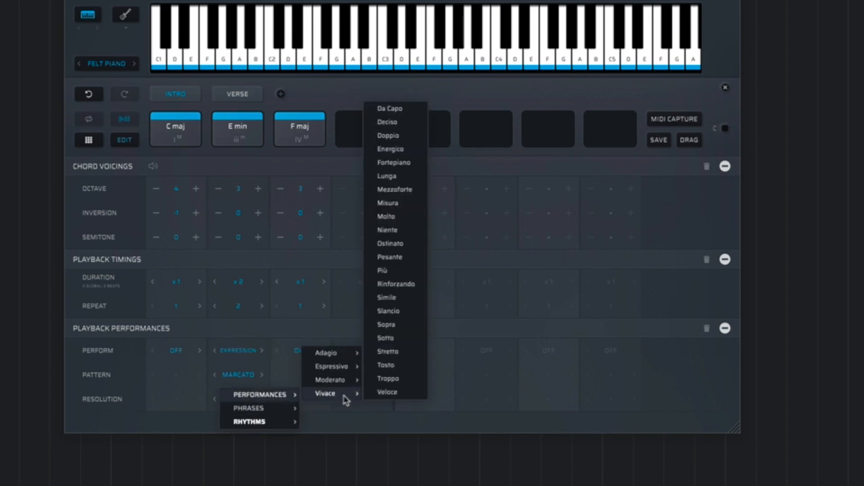
{"action": "left_click", "coordinate": [376, 392]}
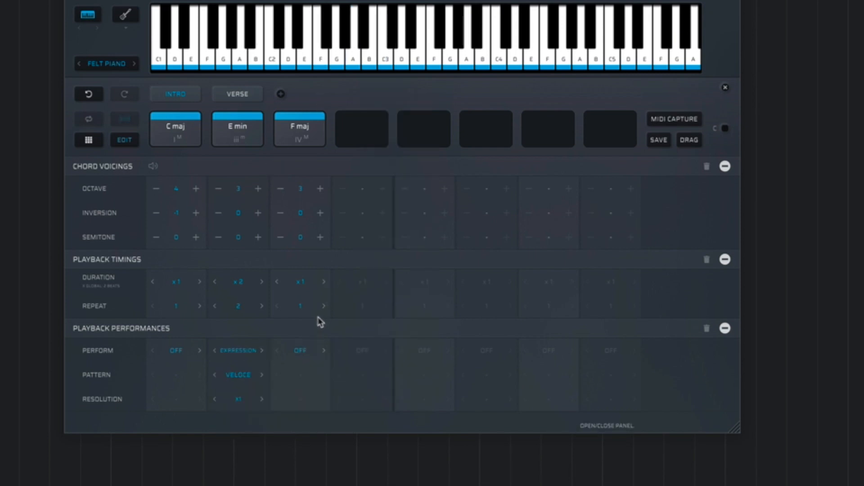
- Raise the F maj chord's inversion and repeat by one step each, and listen to the INTRO pattern
{"action": "left_click", "coordinate": [320, 213]}
{"action": "left_click", "coordinate": [324, 306]}
{"action": "key", "text": "space"}
{"action": "left_click", "coordinate": [258, 135]}
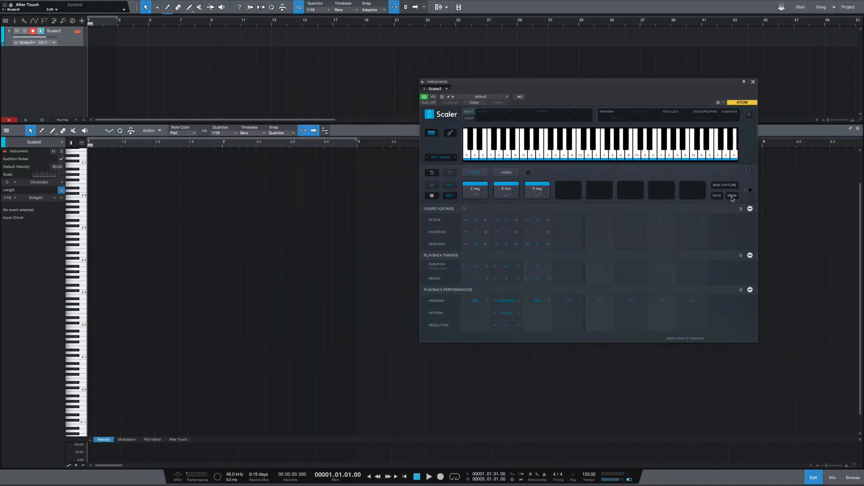
- Export the INTRO pattern as MIDI to bar 1 of the Scaler2 track, close the plugin window and play the part
{"action": "left_click_drag", "start_coordinate": [732, 196], "coordinate": [111, 40]}
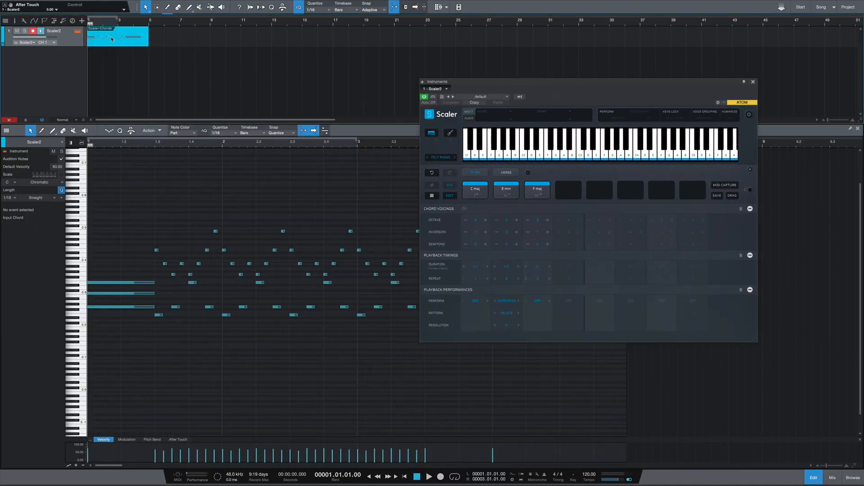
{"action": "left_click", "coordinate": [753, 82]}
{"action": "key", "text": "space"}
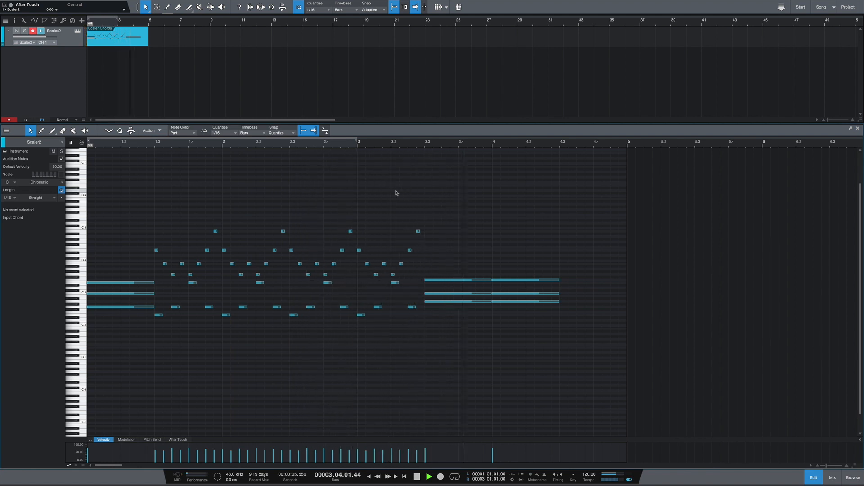
{"action": "key", "text": "space"}
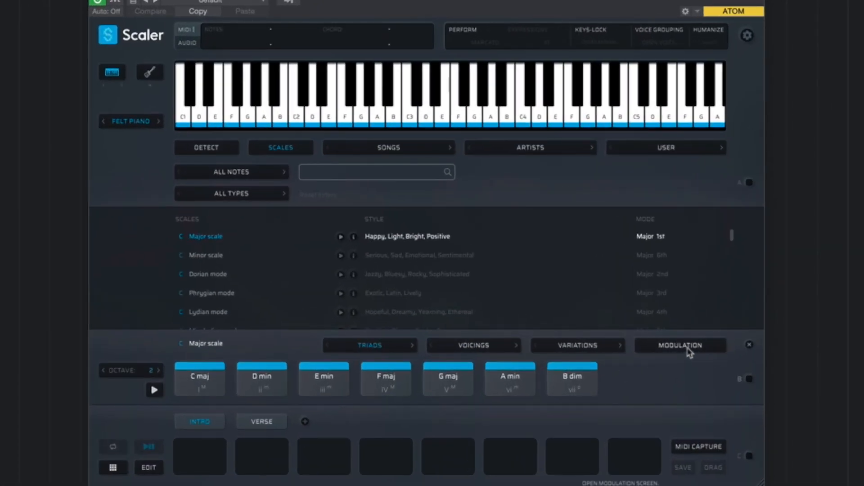
- Open the modulation page and choose G major on the circle of fifths as the destination scale
{"action": "left_click", "coordinate": [682, 350]}
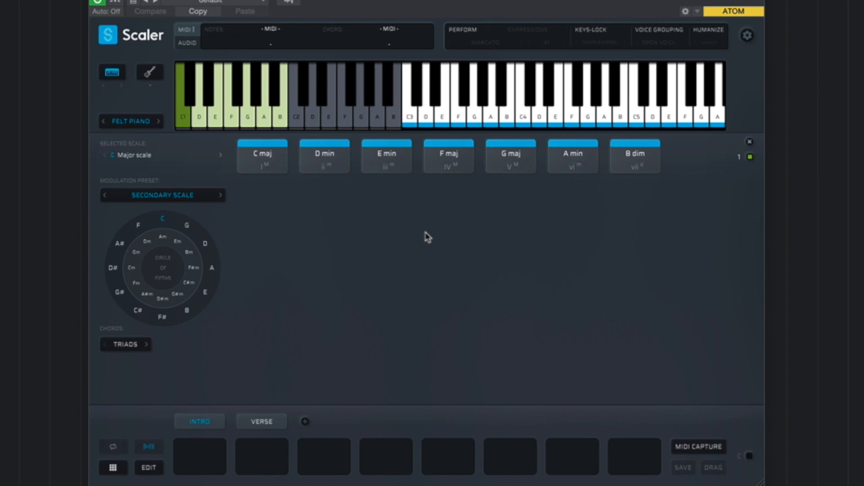
{"action": "left_click", "coordinate": [501, 158]}
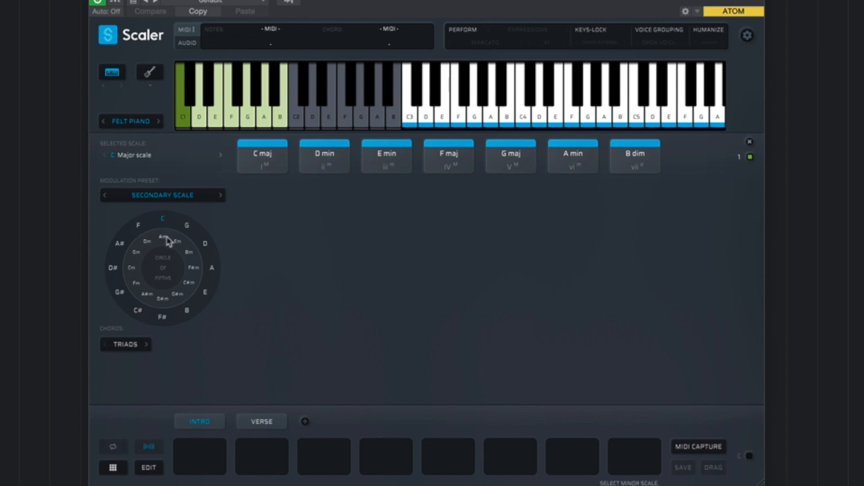
{"action": "left_click", "coordinate": [187, 229]}
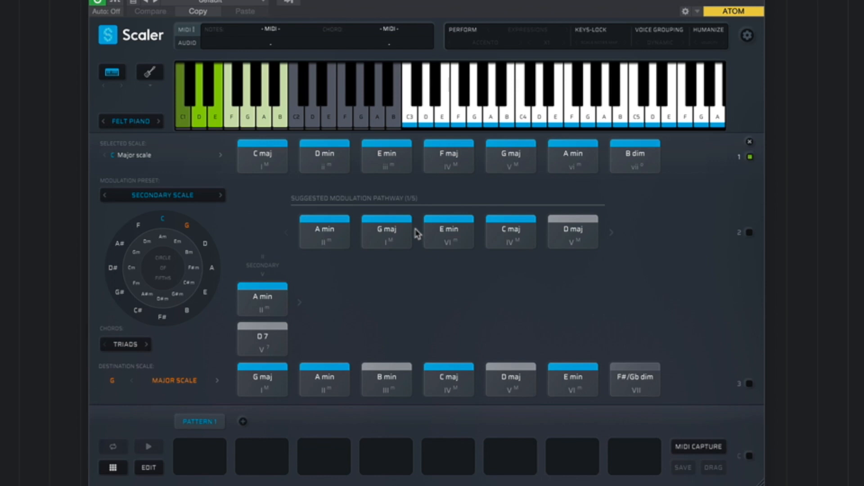
- Listen to chords from the C major scale, the suggested modulation pathway and the secondary chords A min and D 7
{"action": "left_click", "coordinate": [386, 229]}
{"action": "left_click", "coordinate": [249, 161]}
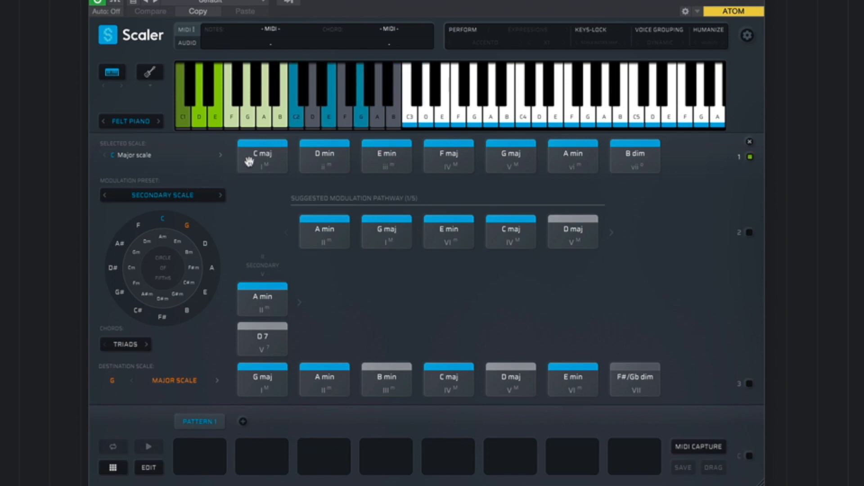
{"action": "left_click", "coordinate": [249, 345]}
{"action": "left_click", "coordinate": [338, 365]}
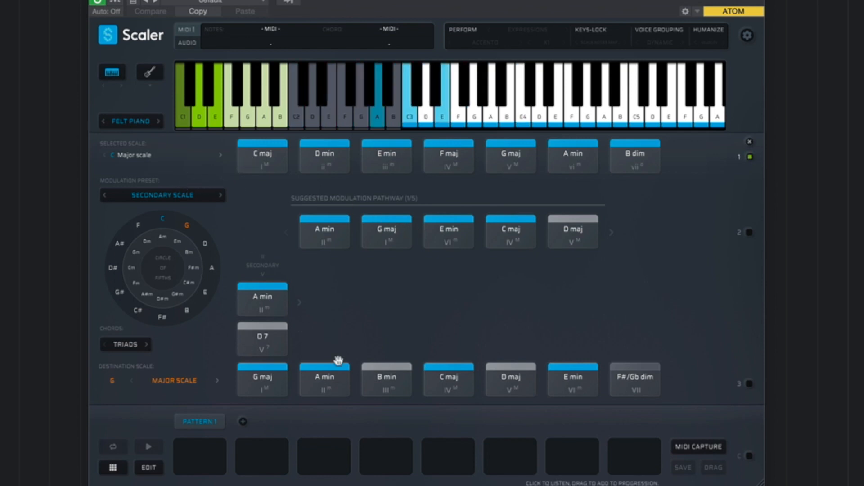
{"action": "left_click", "coordinate": [460, 240]}
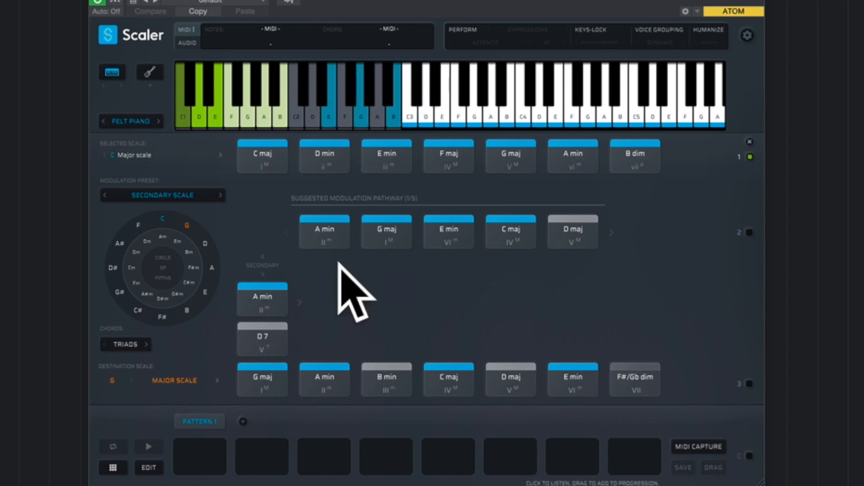
{"action": "left_click", "coordinate": [261, 289]}
{"action": "left_click", "coordinate": [256, 333]}
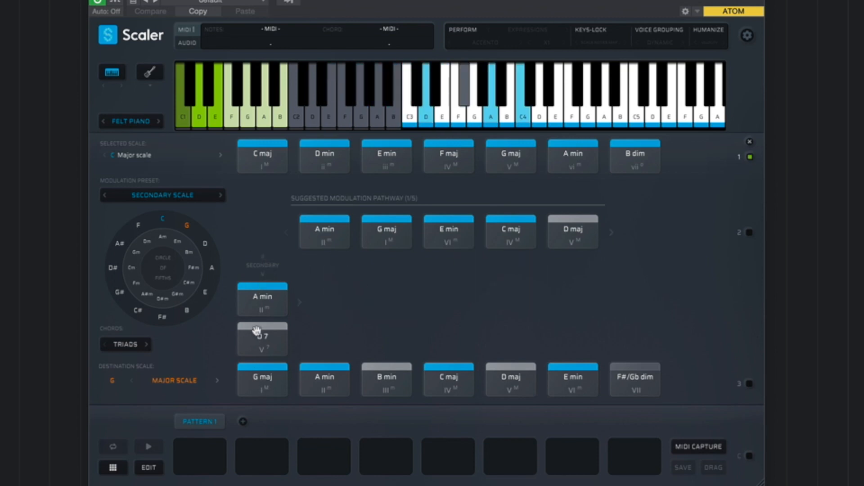
{"action": "left_click", "coordinate": [462, 238]}
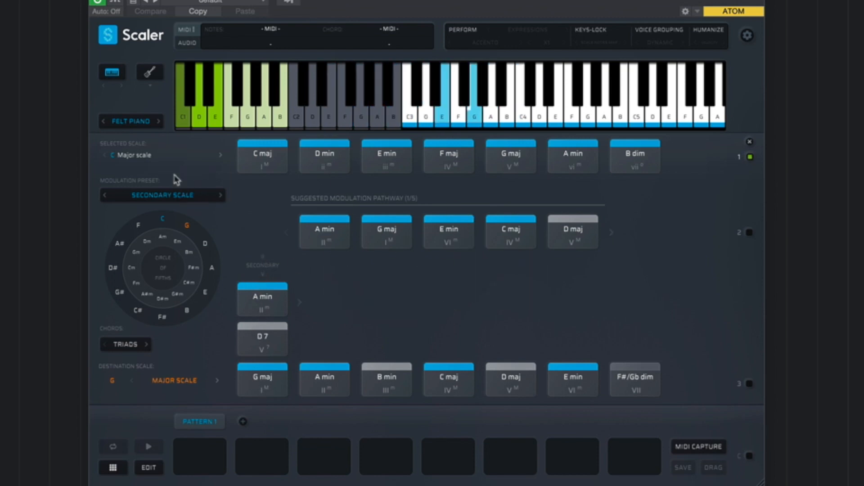
- Select the Progression modulation preset, add C maj, E min and F maj to Pattern 1, and reopen the modulation page
{"action": "left_click", "coordinate": [179, 201]}
{"action": "left_click", "coordinate": [171, 213]}
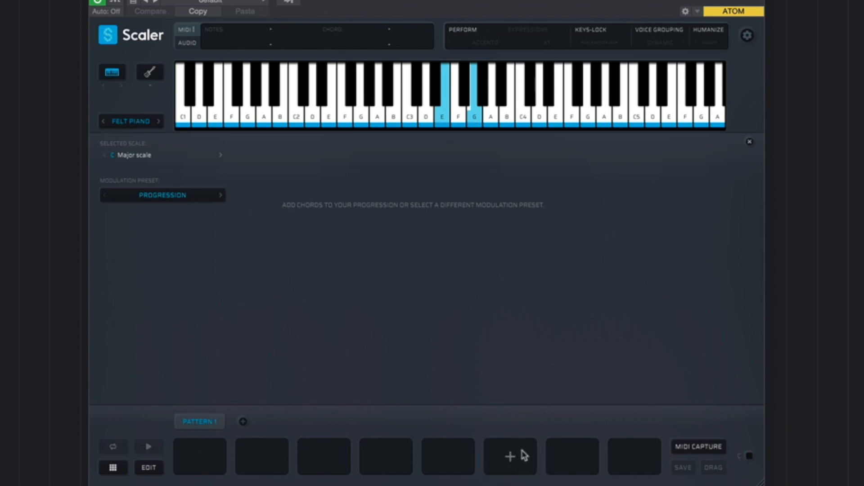
{"action": "left_click", "coordinate": [749, 142]}
{"action": "left_click_drag", "start_coordinate": [183, 369], "coordinate": [198, 454]}
{"action": "left_click_drag", "start_coordinate": [324, 378], "coordinate": [263, 455]}
{"action": "left_click_drag", "start_coordinate": [386, 378], "coordinate": [324, 455]}
{"action": "left_click", "coordinate": [696, 346]}
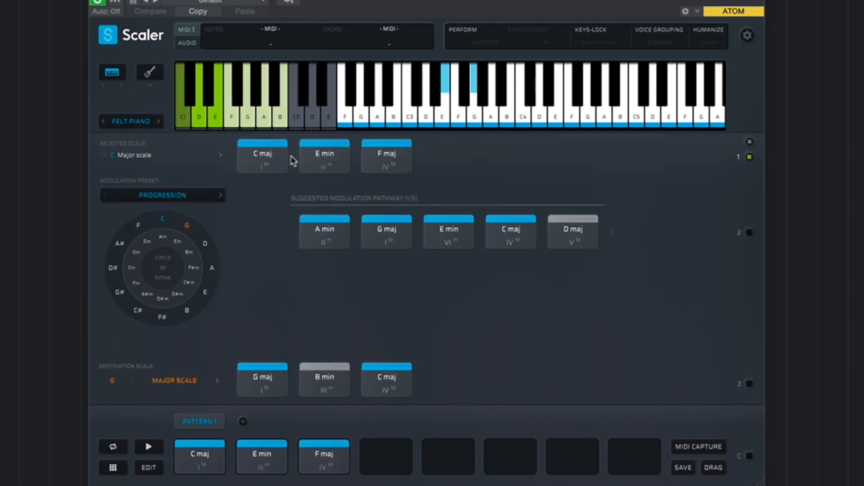
- Listen to the progression's chords and to E min and D maj in the suggested modulation pathway
{"action": "left_click", "coordinate": [358, 155]}
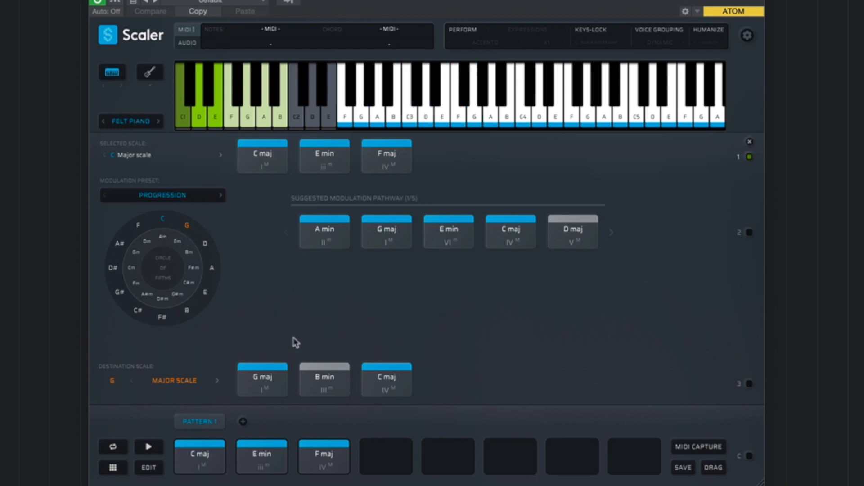
{"action": "left_click", "coordinate": [454, 230]}
{"action": "left_click", "coordinate": [596, 232]}
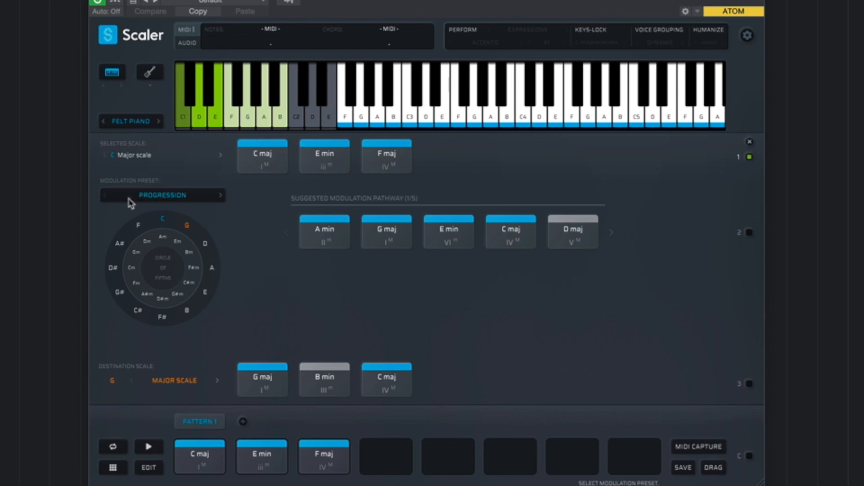
- Switch the modulation preset to Modal Interchange, then to Mediants
{"action": "left_click", "coordinate": [137, 196]}
{"action": "left_click", "coordinate": [148, 236]}
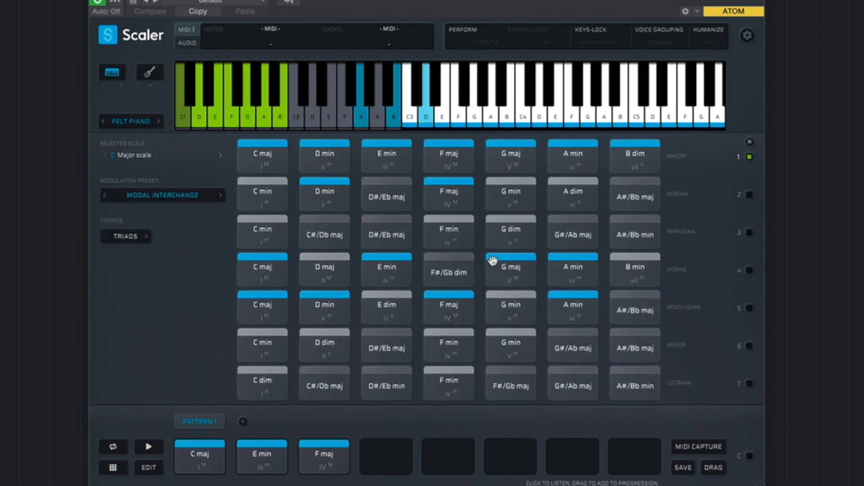
{"action": "left_click", "coordinate": [175, 196]}
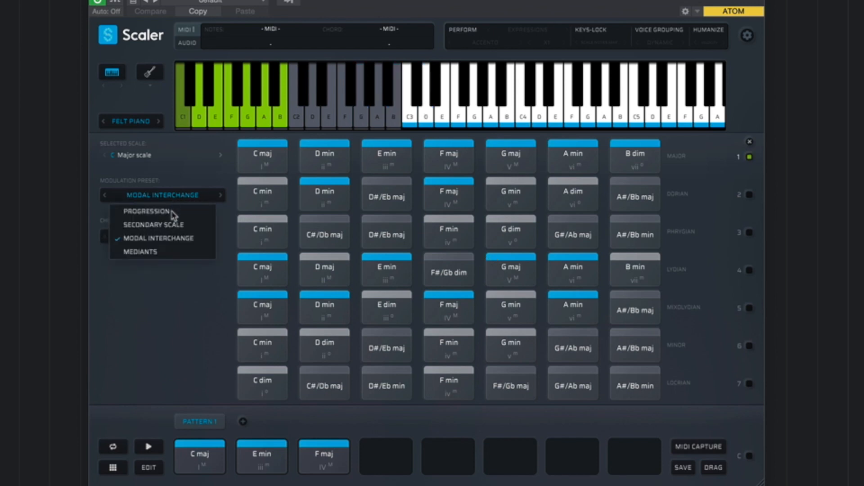
{"action": "left_click", "coordinate": [173, 253]}
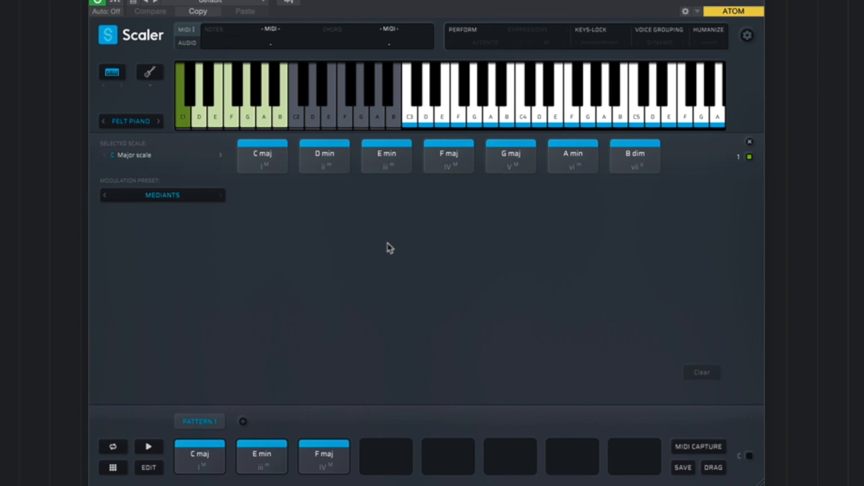
- Listen through a chain of mediant chords starting with D min, F maj and D min, continuing into the following rows
{"action": "left_click", "coordinate": [320, 168]}
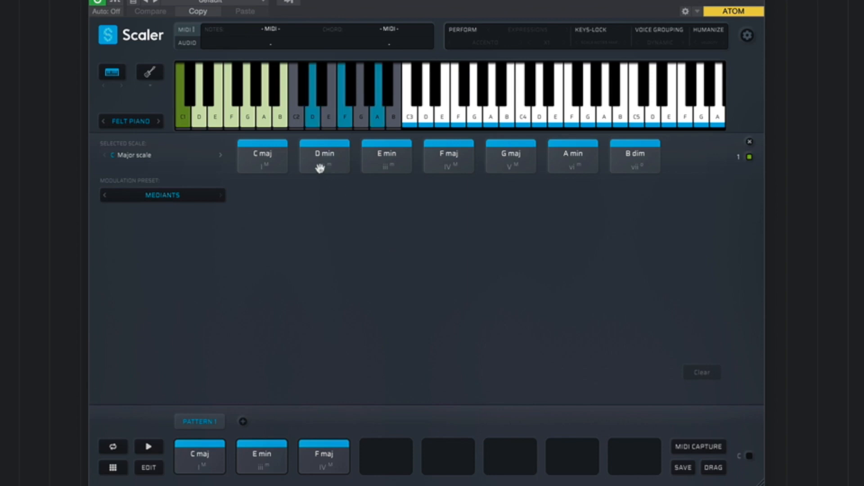
{"action": "left_click", "coordinate": [577, 214]}
{"action": "left_click", "coordinate": [380, 269]}
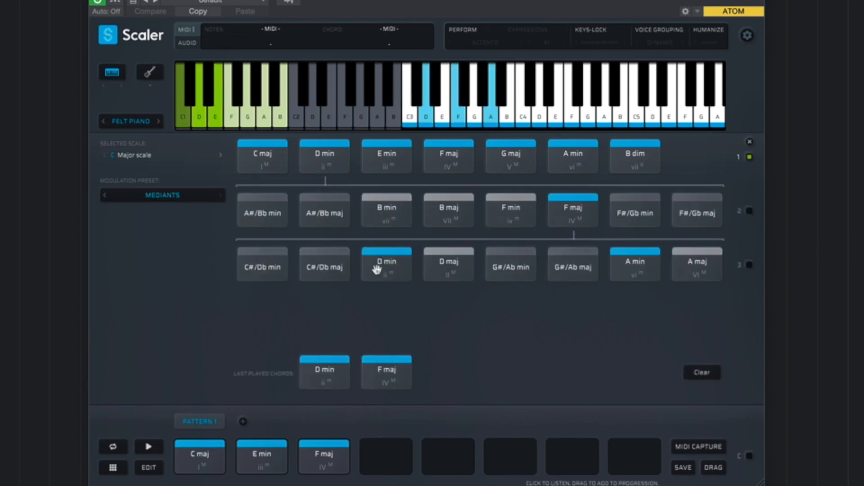
{"action": "left_click", "coordinate": [508, 327]}
{"action": "left_click", "coordinate": [636, 323]}
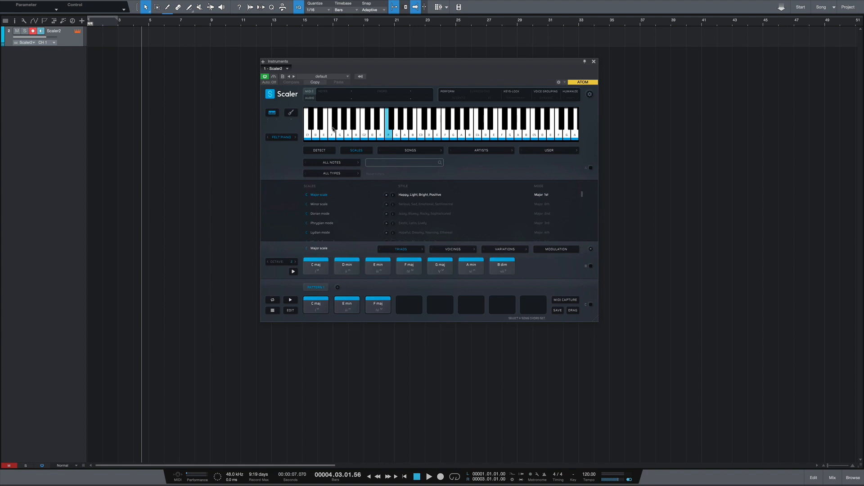
- Open the list of built-in instrument sounds
{"action": "left_click", "coordinate": [282, 137]}
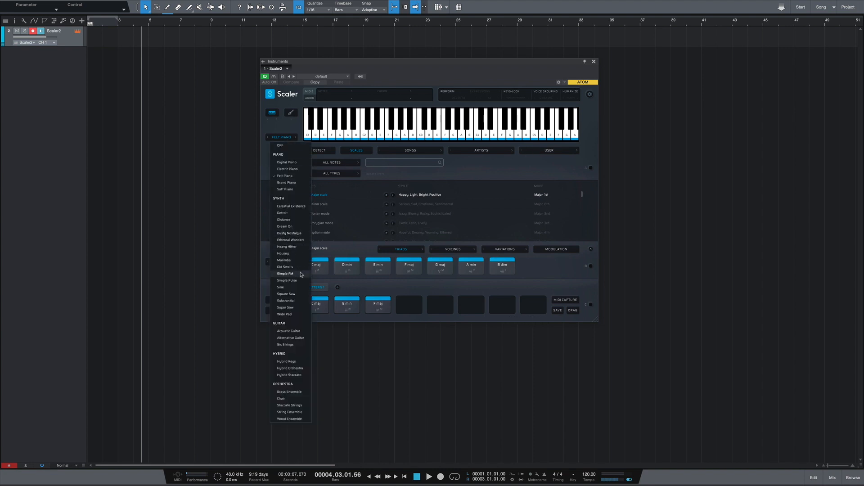